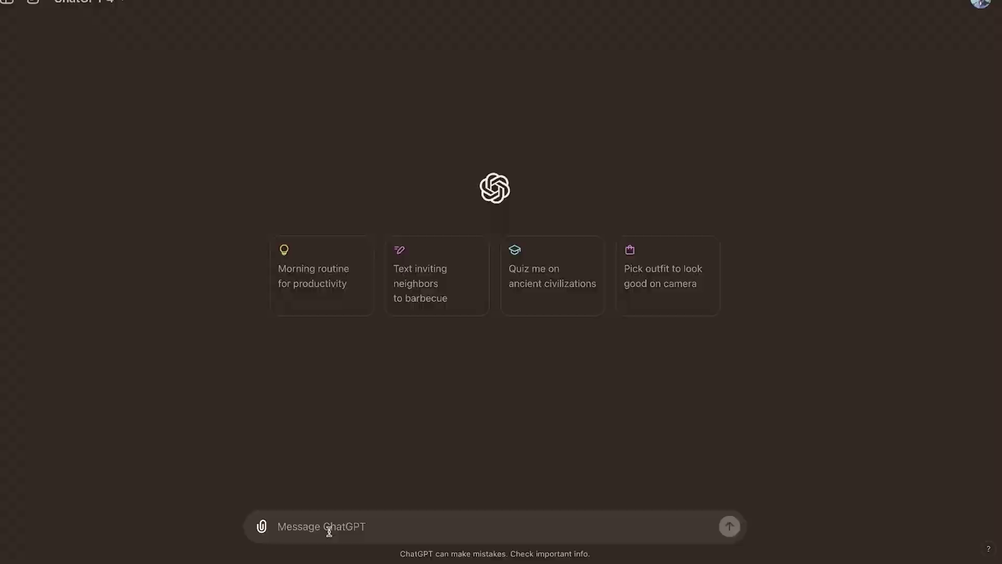
- Write an 'Object + Background' image prompt: Norwegian man with hair bun, palms up, two floating logos
type("Object + Background")
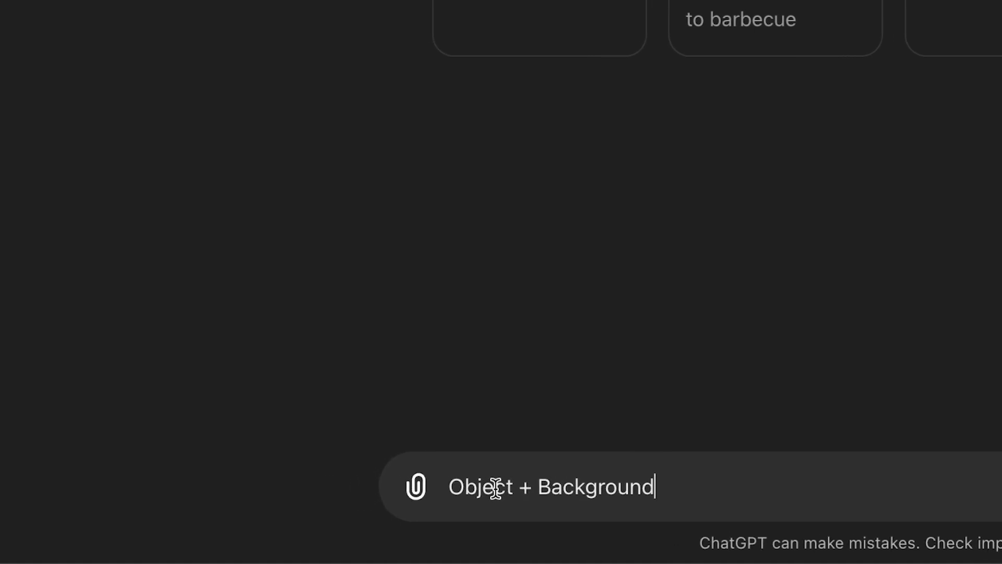
left_click_drag(538, 488, 656, 491)
double_click(318, 486)
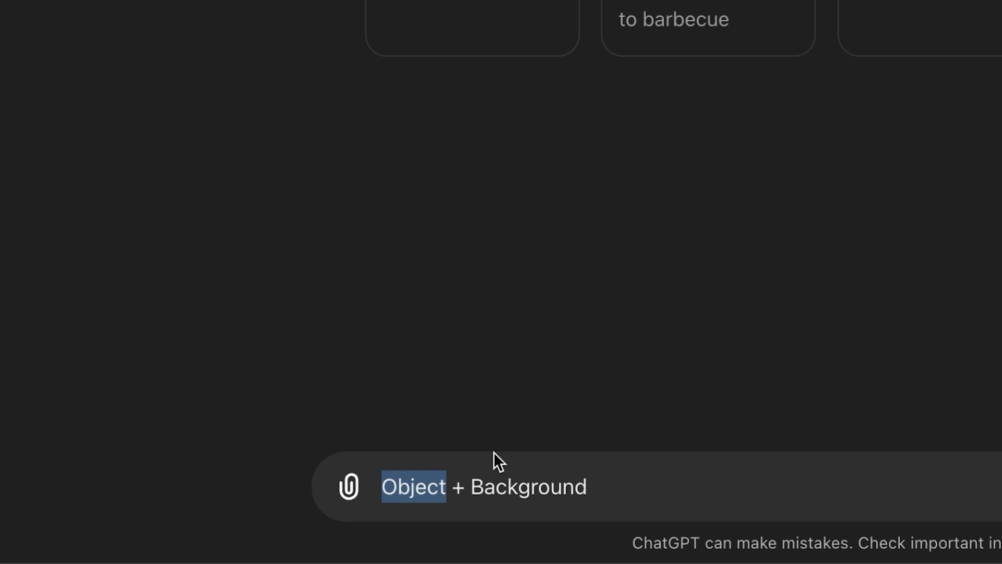
type("Norwegian man with hair in a bun")
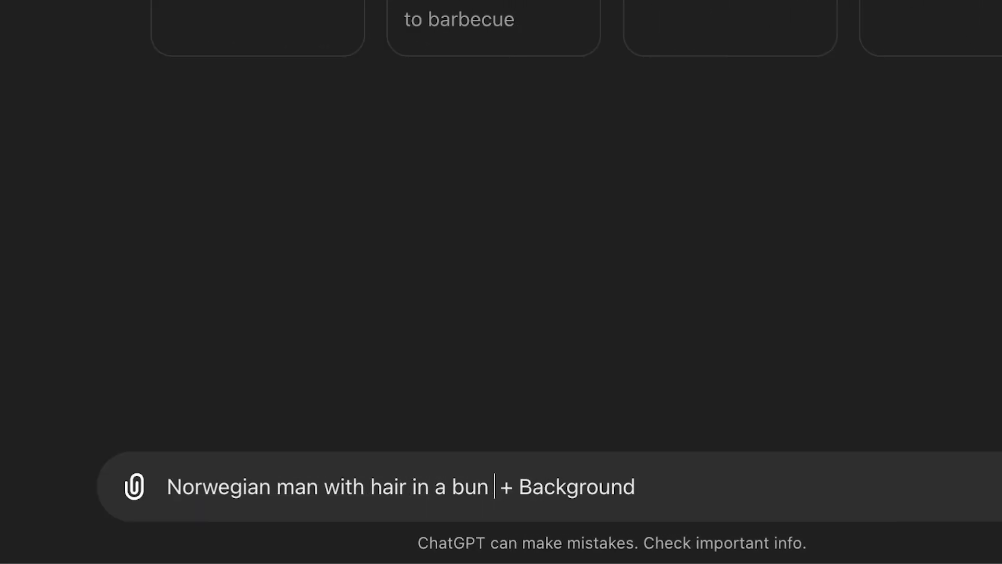
type(" with hands facing palms up to his sides")
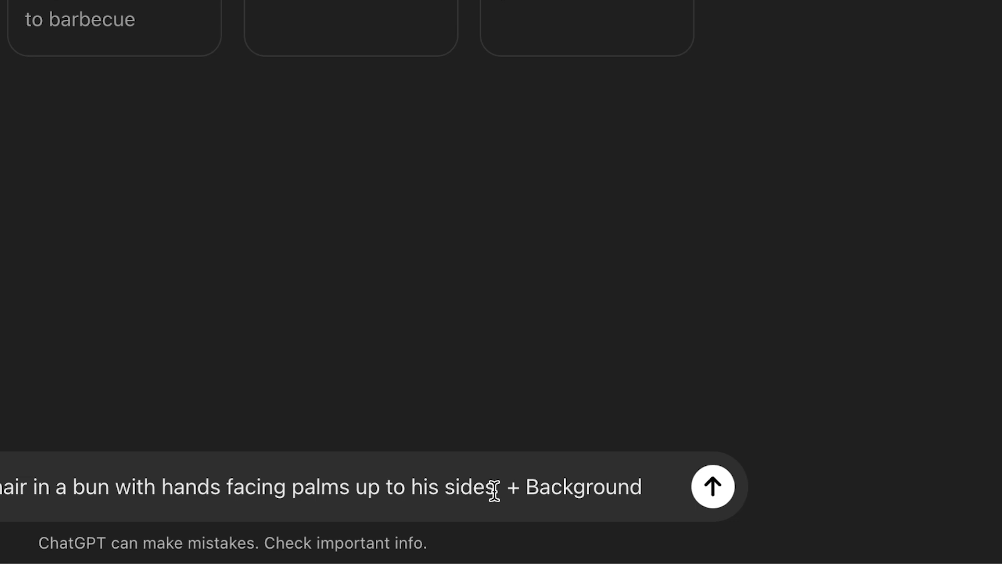
type(", 2 logos are floating above his hands")
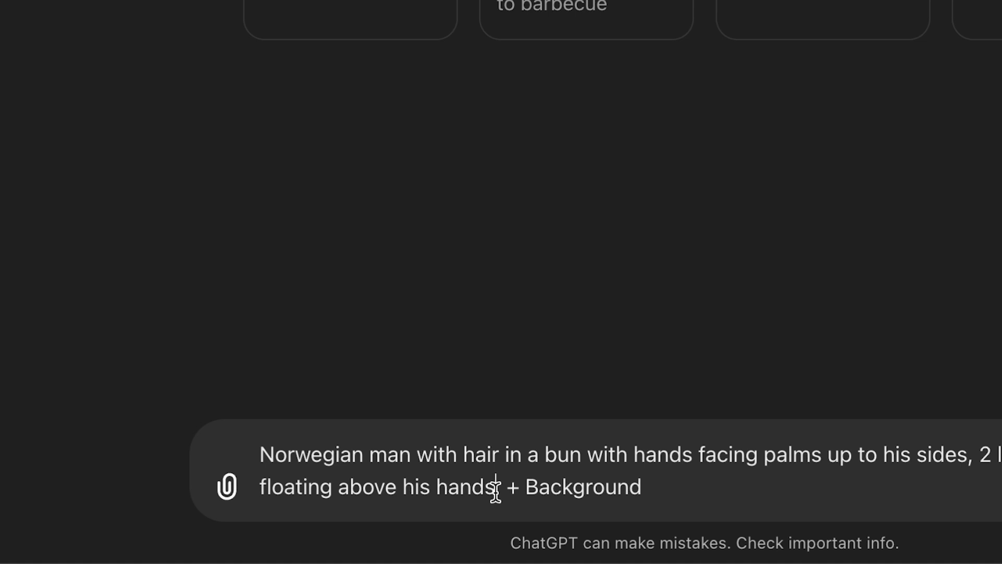
left_click_drag(495, 488, 647, 490)
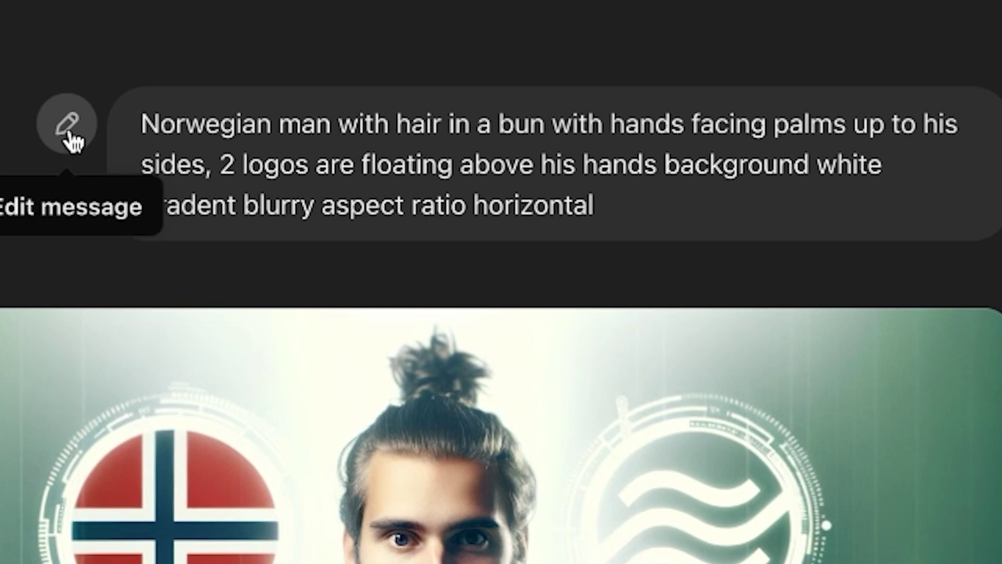
- Add 'looking into the camera' to the image prompt and resubmit it
left_click(376, 43)
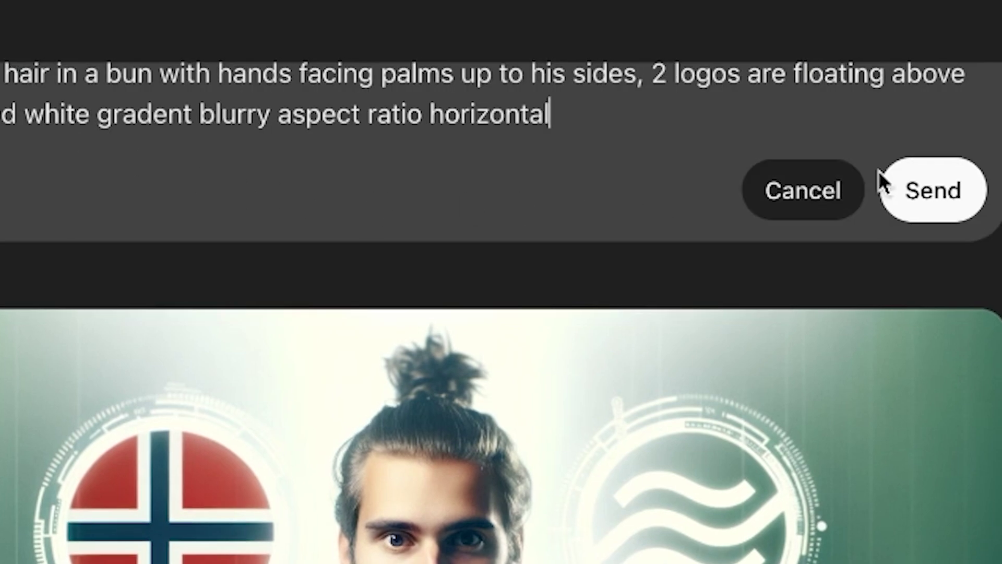
left_click(954, 177)
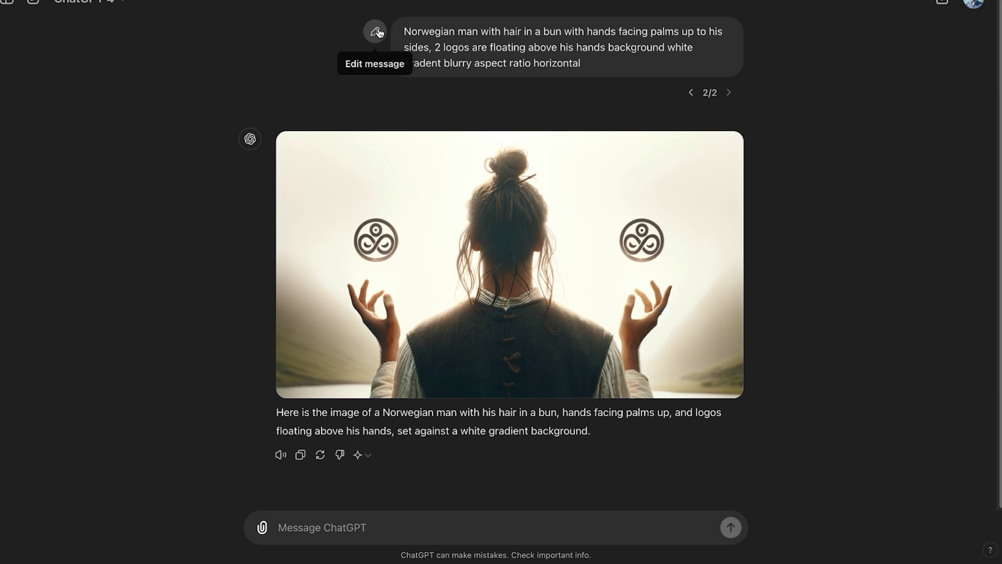
left_click(376, 31)
left_click(329, 53)
type("looking into the cam")
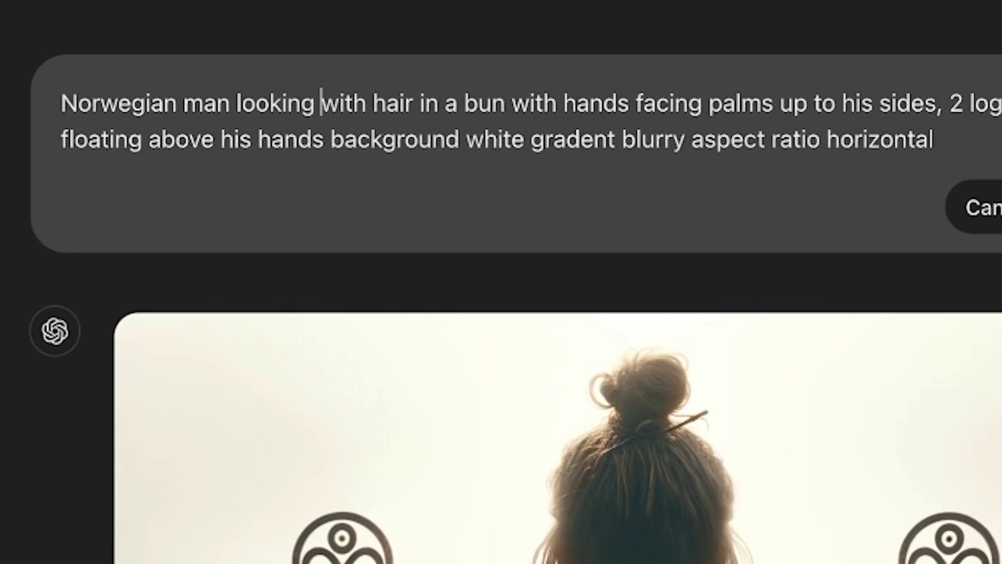
type("era")
left_click(711, 99)
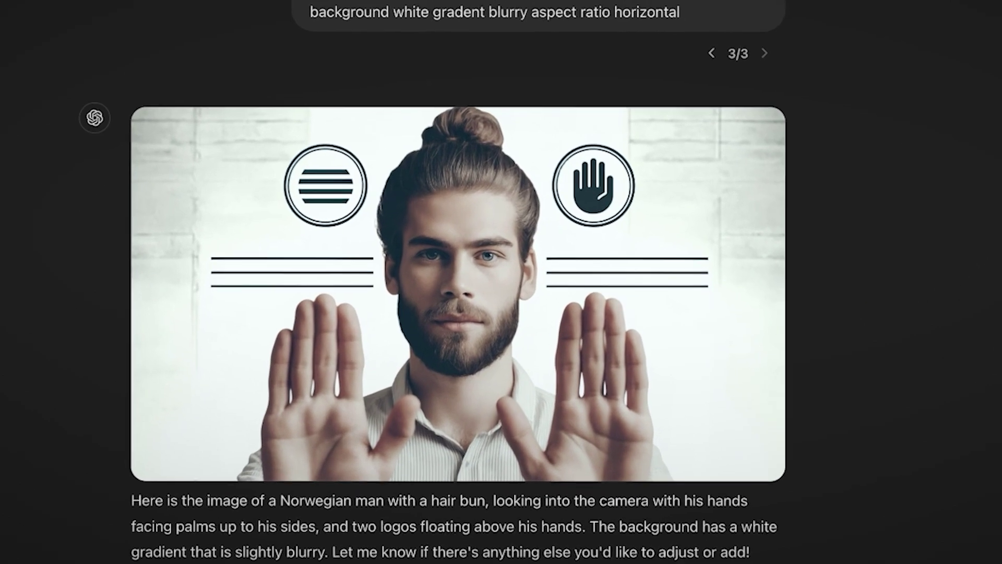
- Resubmit the revised prompt twice more to generate additional image variants
left_click(324, 16)
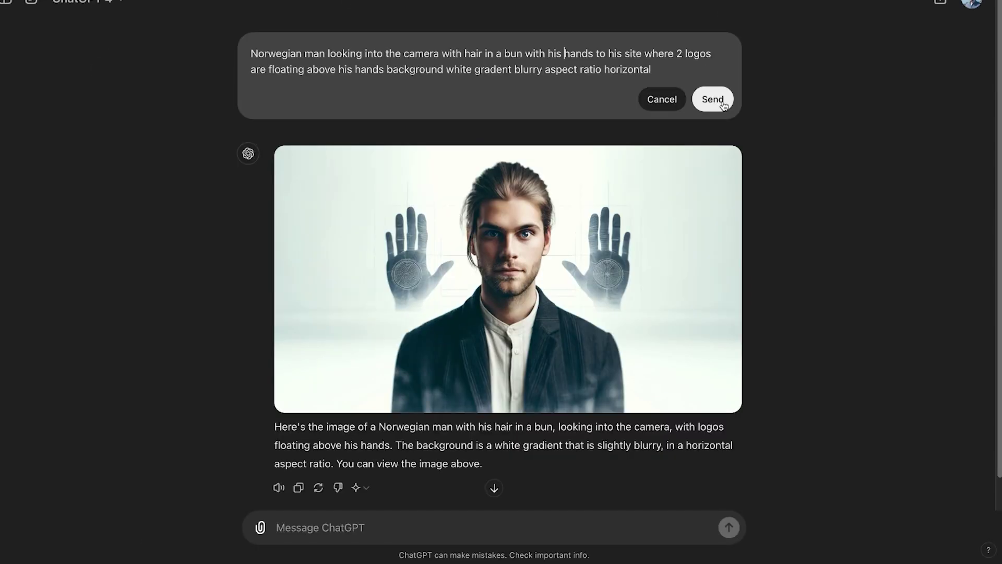
left_click(712, 100)
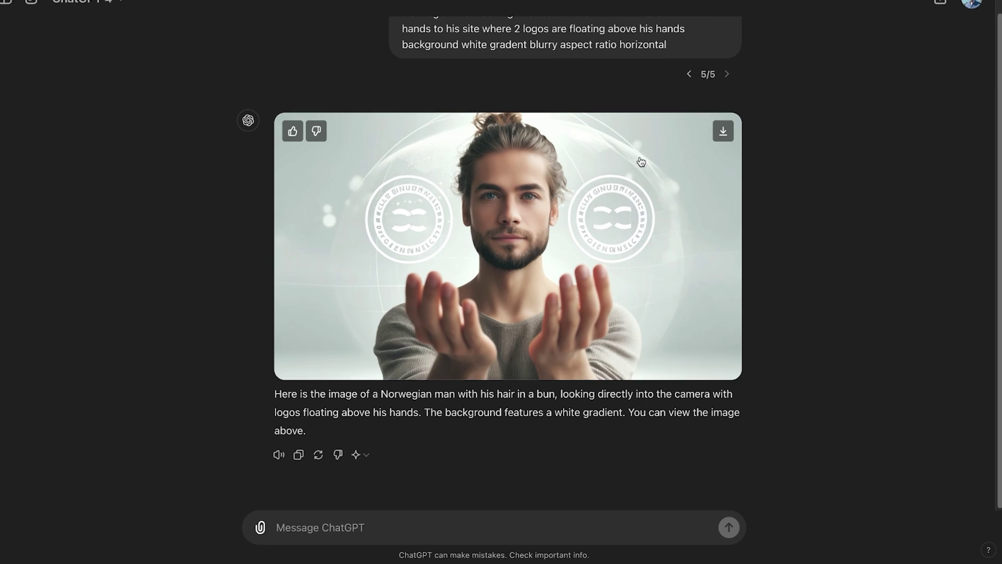
scroll(644, 161, "up", 1)
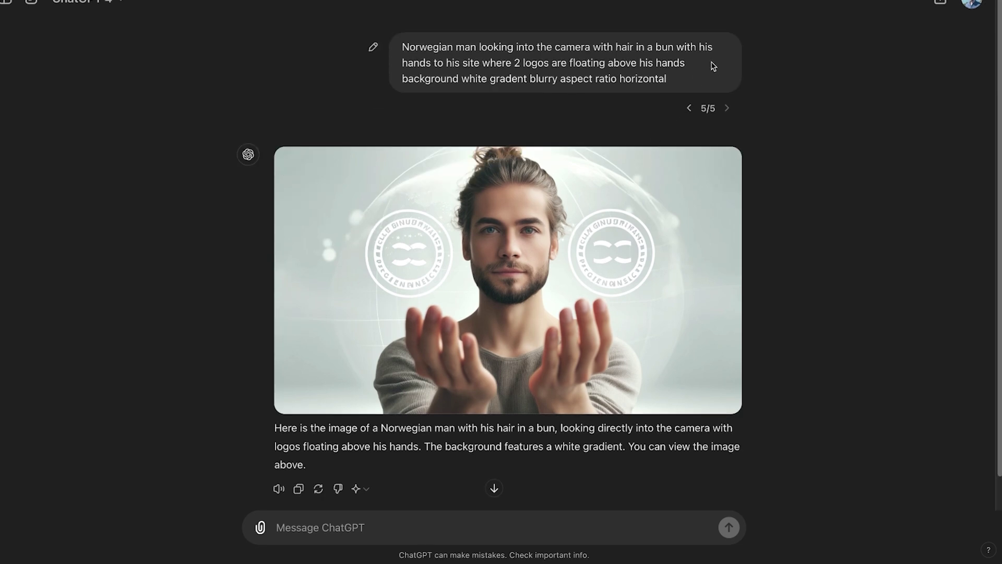
left_click(372, 46)
left_click(712, 99)
scroll(565, 146, "down", 1)
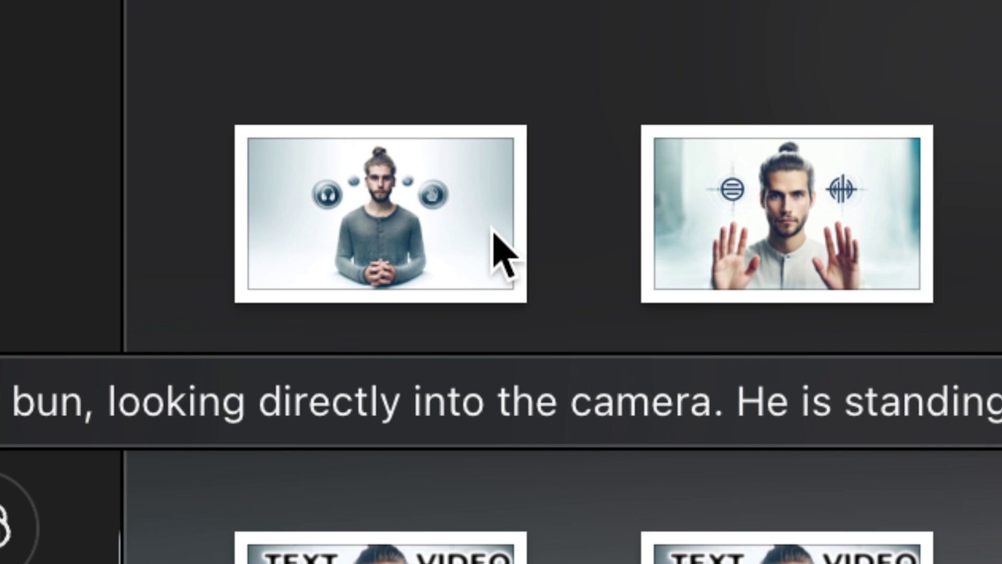
- Scroll sideways through the generated image variants
scroll(495, 229, "right", 10)
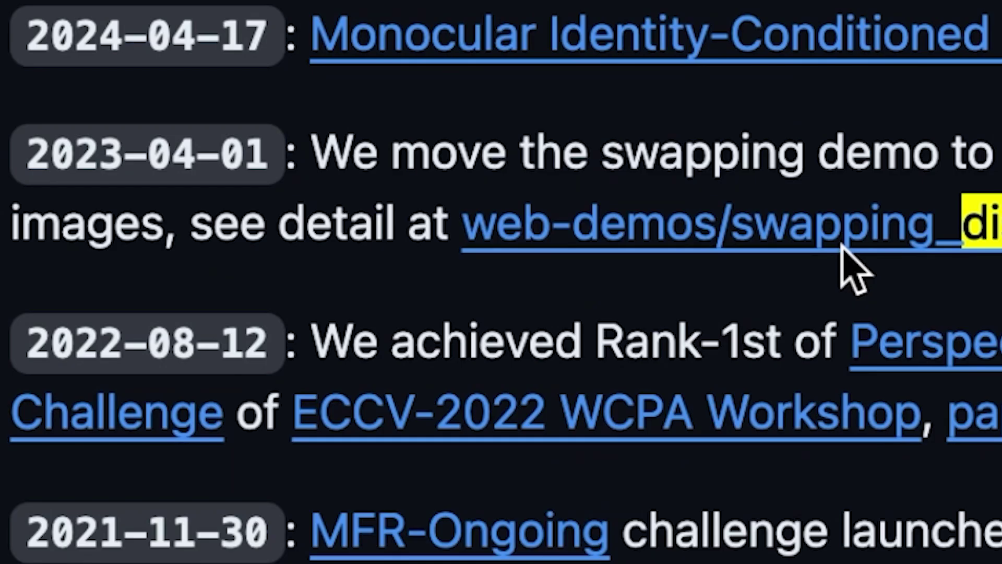
- Open the web-demos/swapping_discord README and follow its Discord bot invitation link
left_click(437, 373)
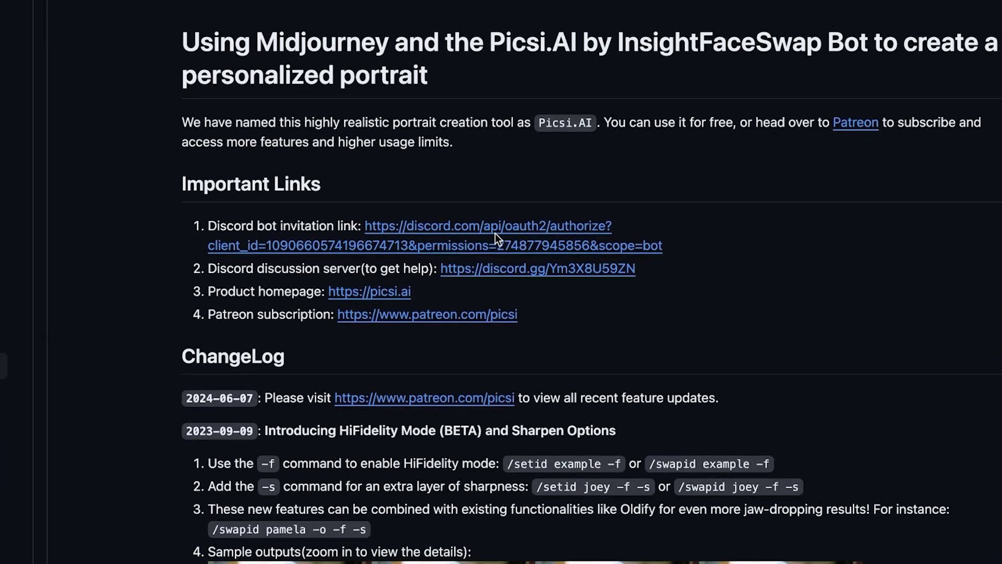
left_click(495, 240)
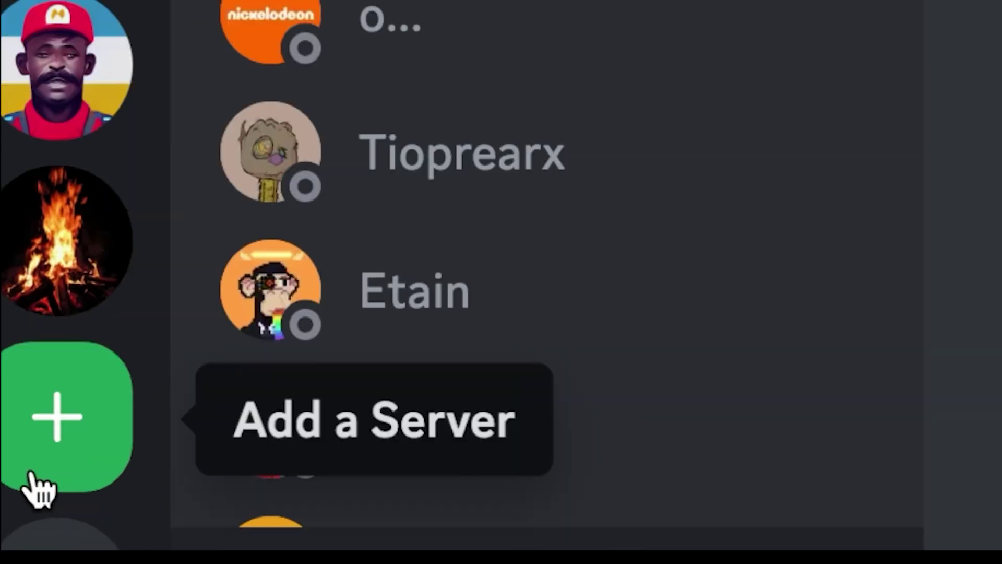
- Create a new Discord server from scratch and choose who it is for
left_click(31, 472)
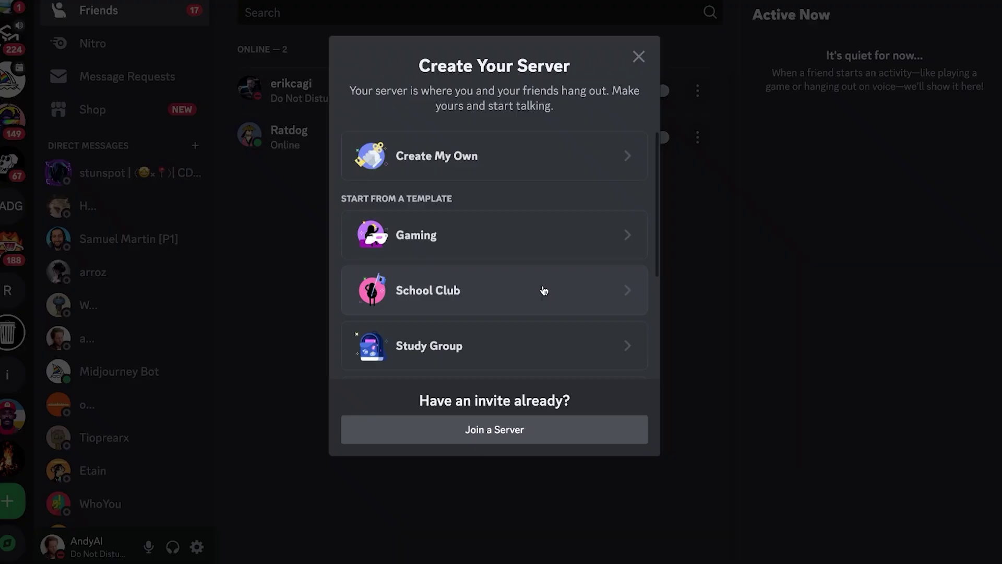
left_click(539, 161)
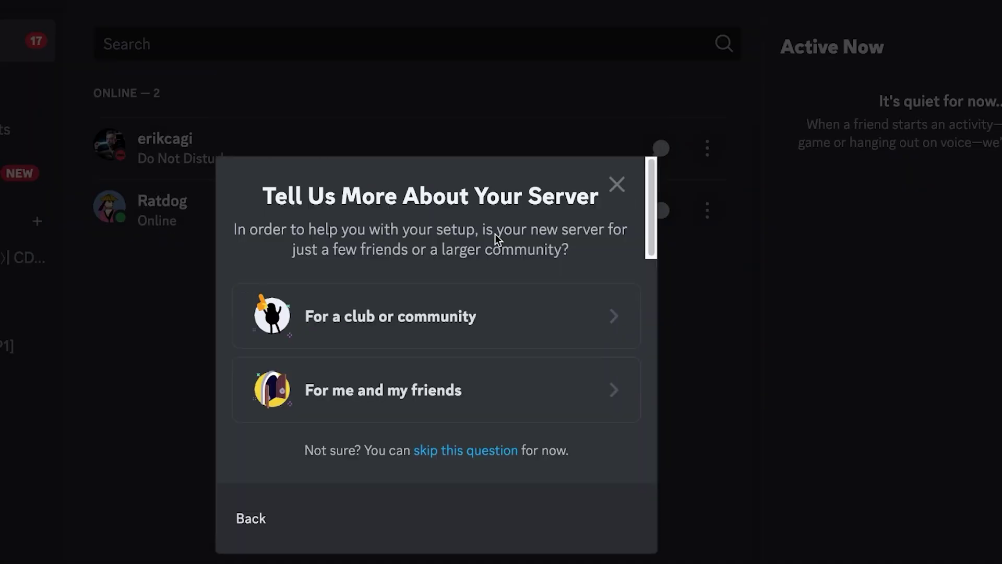
left_click(496, 239)
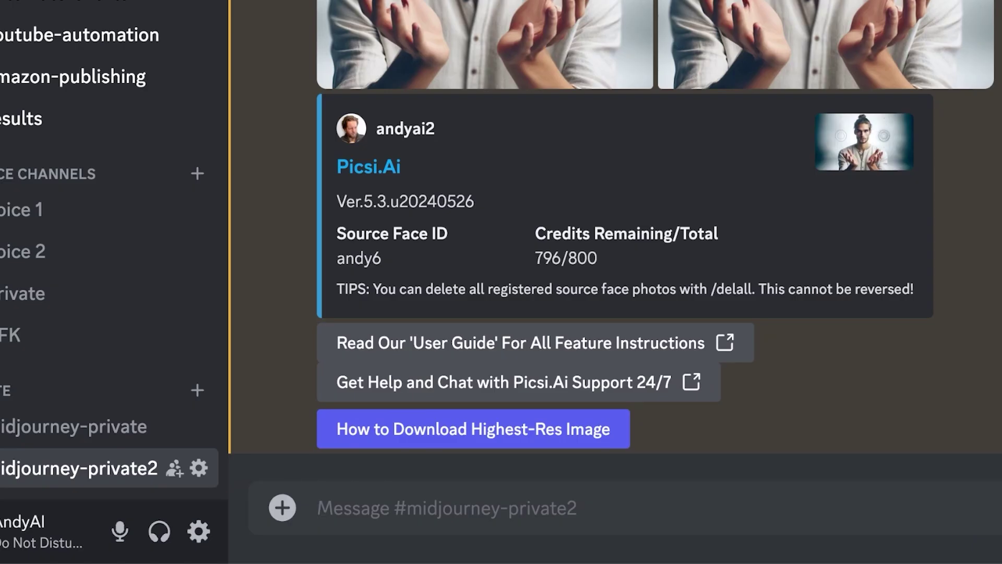
- Save the attached portrait as face identity 'andy7' with the /saveid command
type("/")
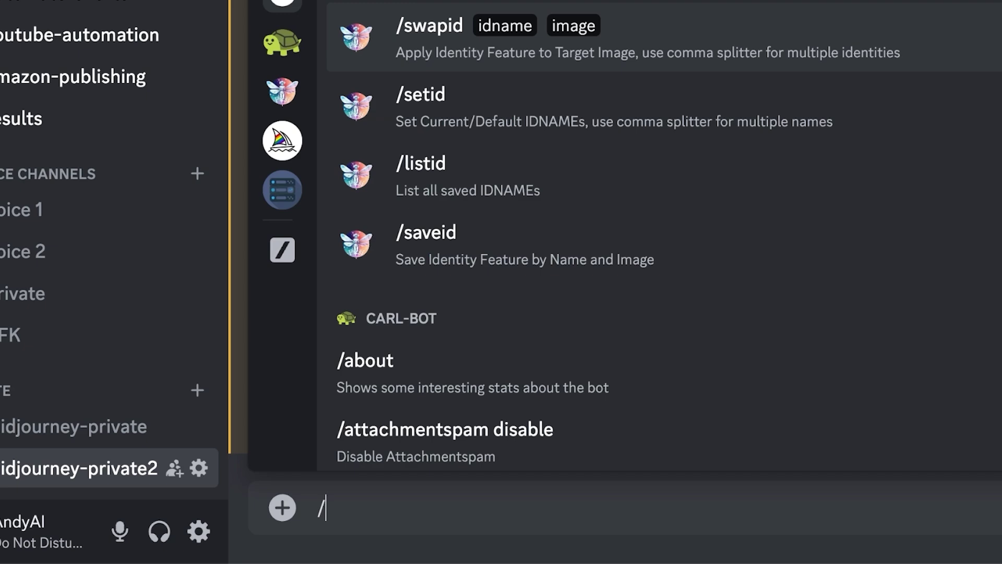
type("sav")
key("Tab")
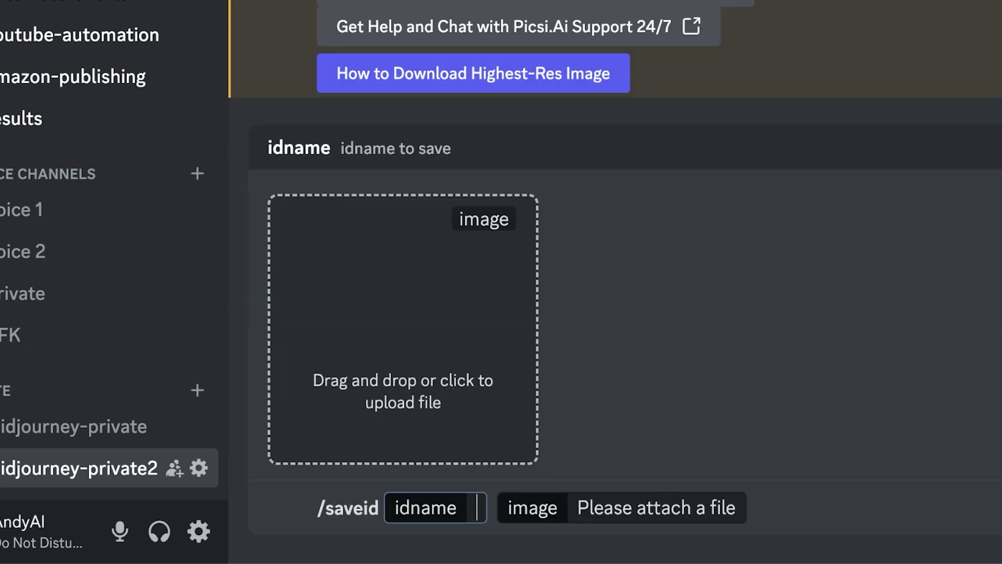
type("andy7")
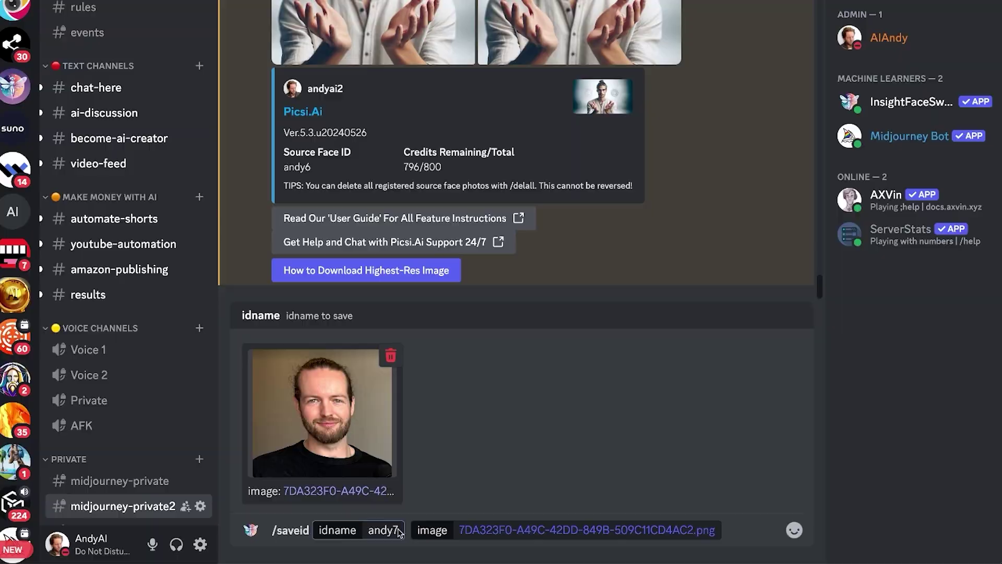
key("Return")
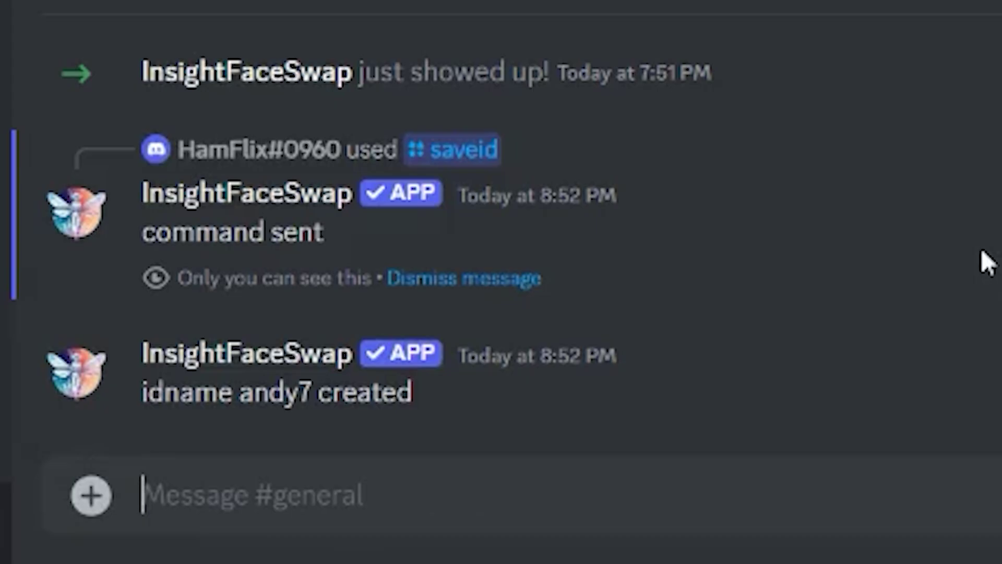
- Run /swapid with idname andy7 on the attached AI Thumbnail.00_02_12_10.Still003.png image
type("/swapid")
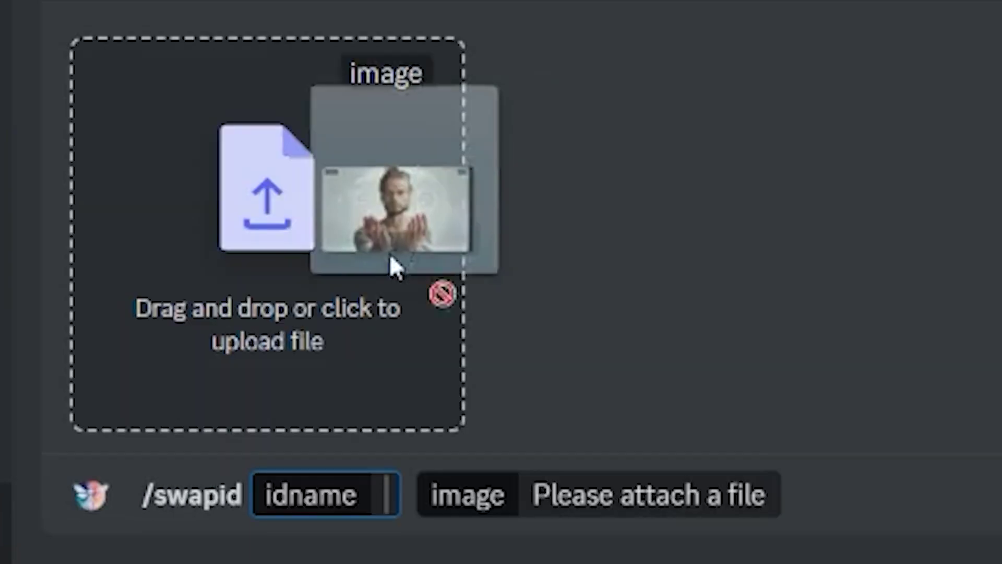
left_click_drag(390, 264, 300, 256)
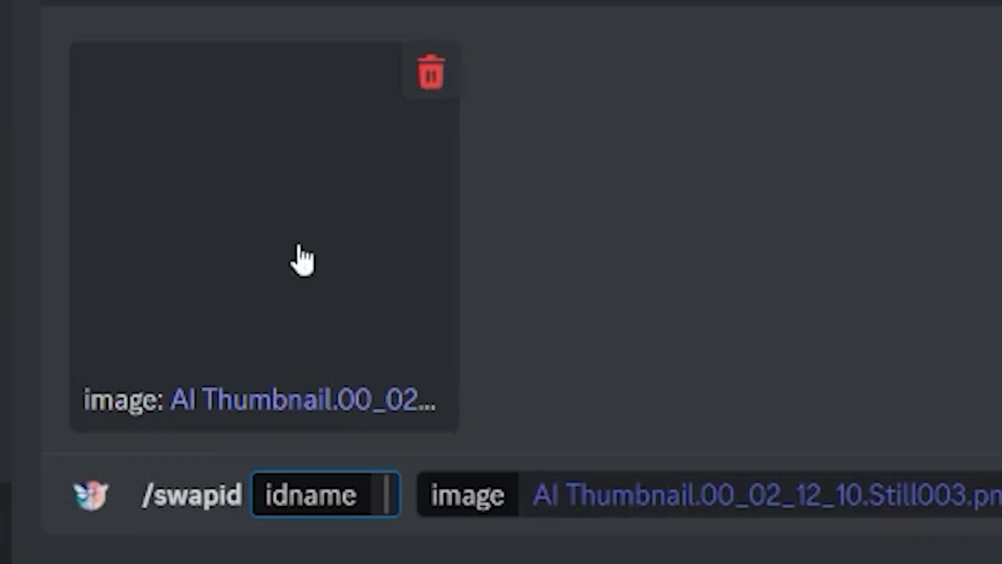
type("andy")
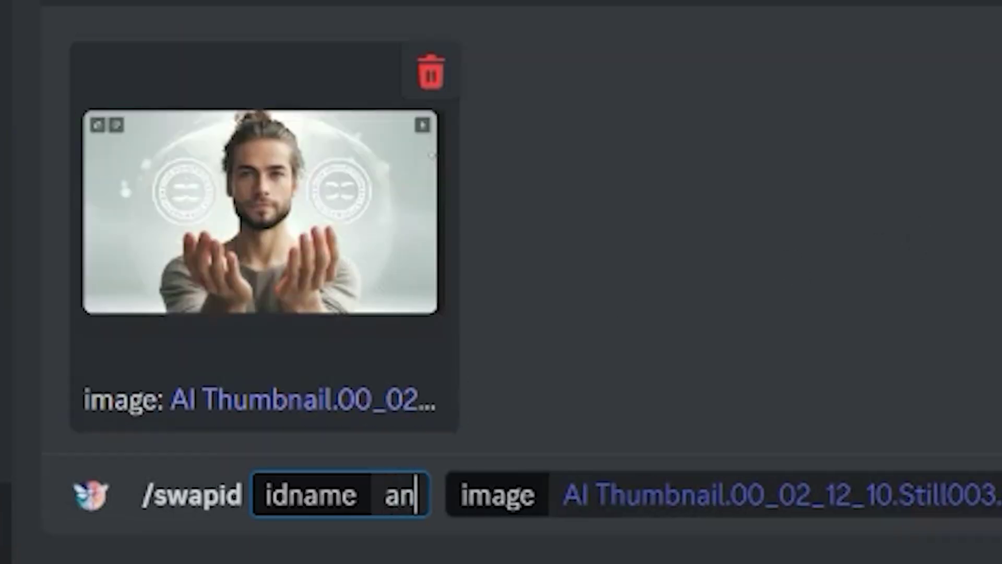
type("7")
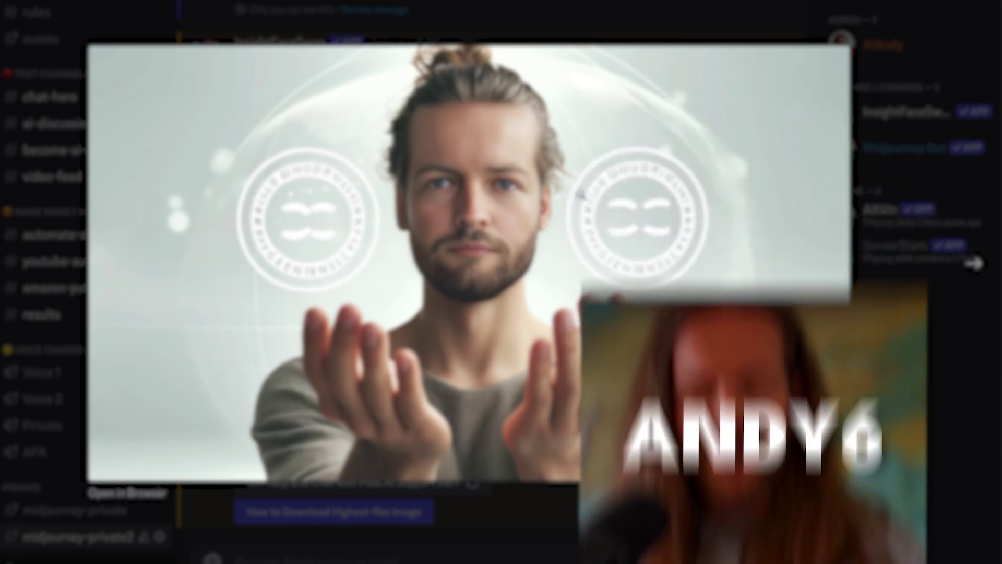
- Close the enlarged swapped-face image
left_click(973, 264)
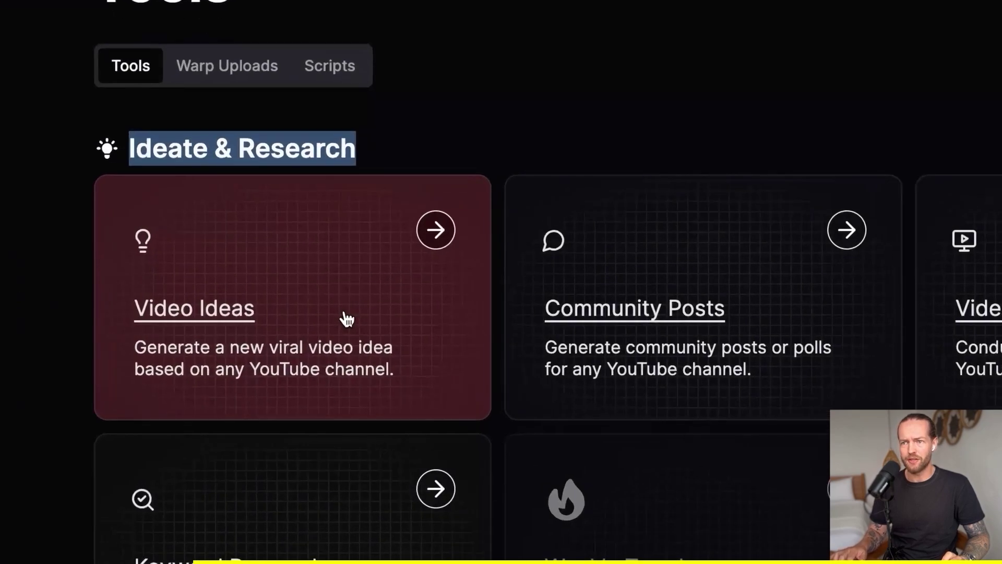
left_click(347, 318)
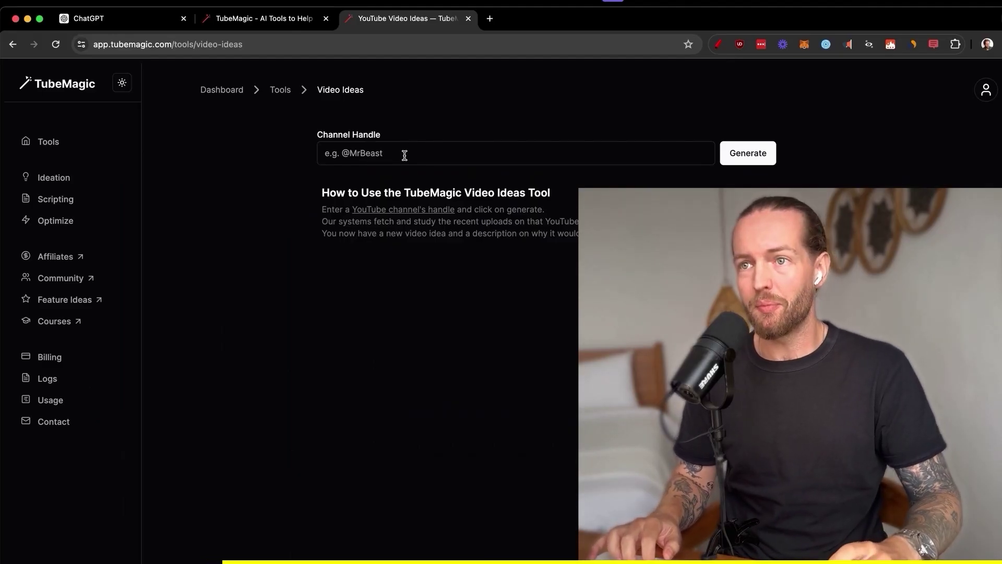
left_click(405, 154)
type("@Mrbeast")
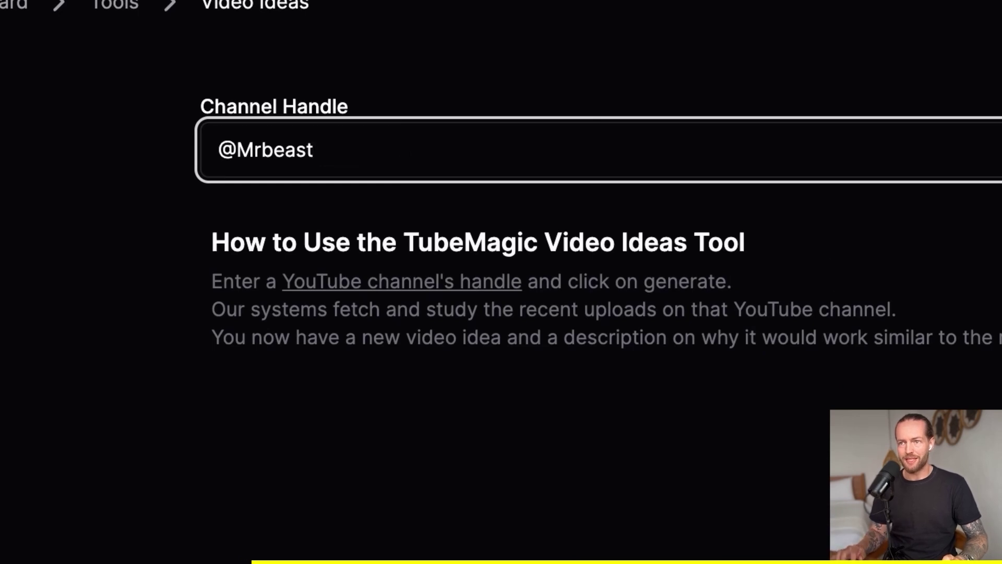
left_click(510, 322)
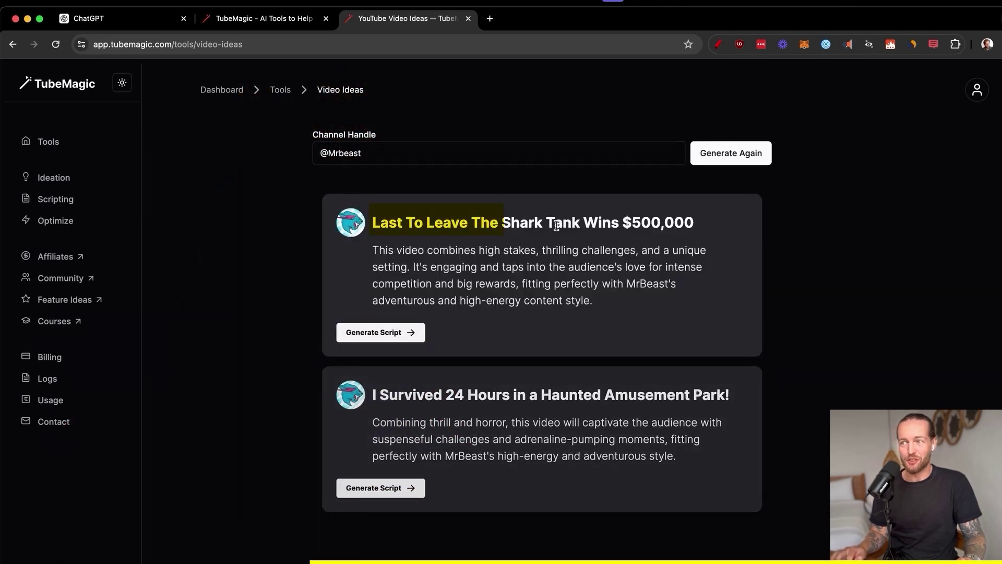
left_click(739, 157)
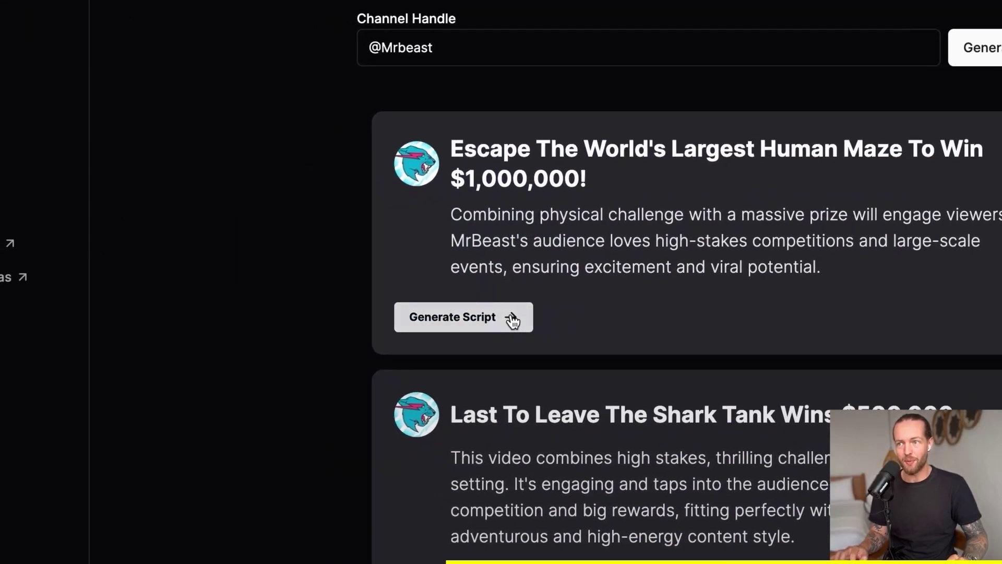
left_click(512, 321)
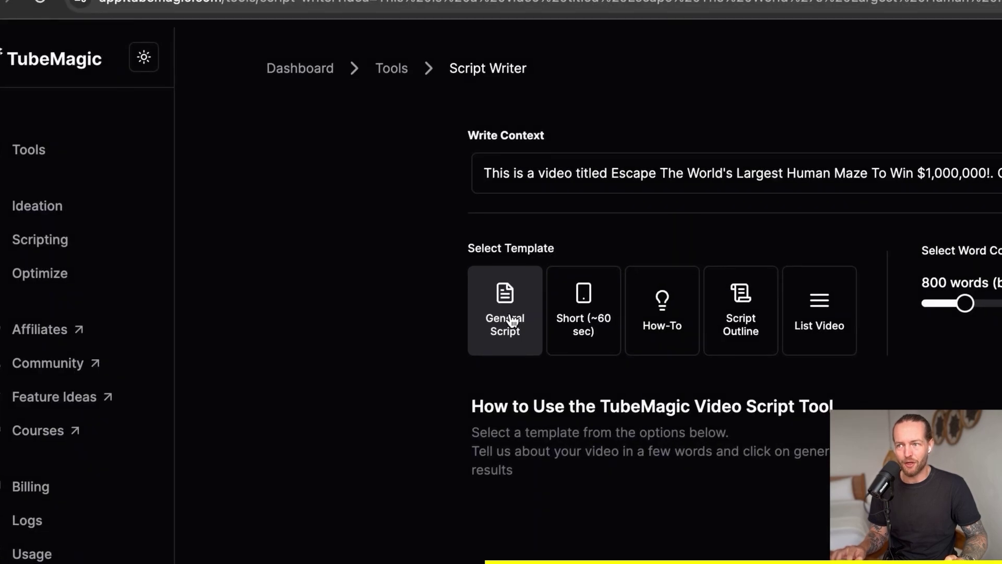
- Raise the script word count slider from 1300 to 1500 words
left_click_drag(965, 303, 1001, 308)
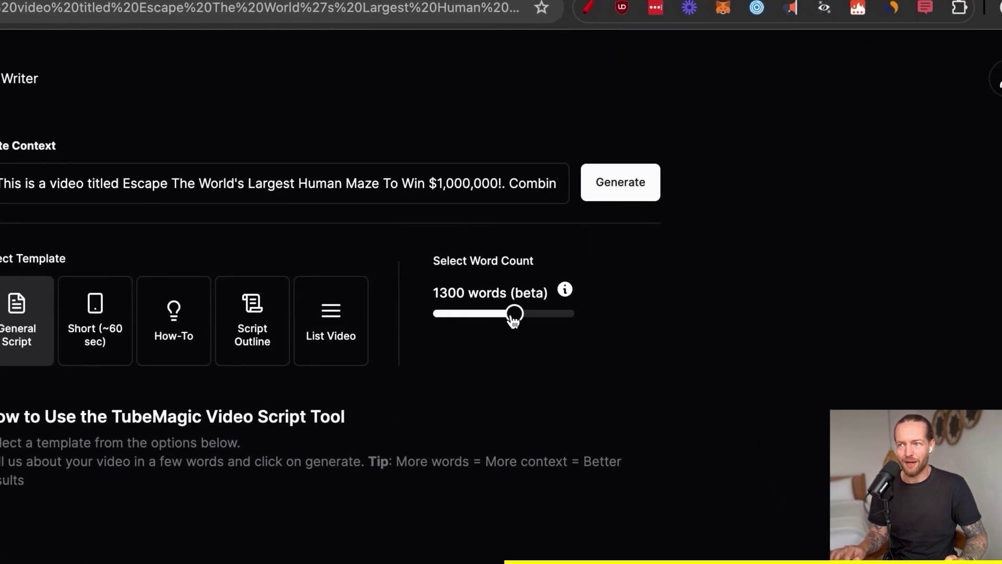
left_click_drag(513, 316, 527, 316)
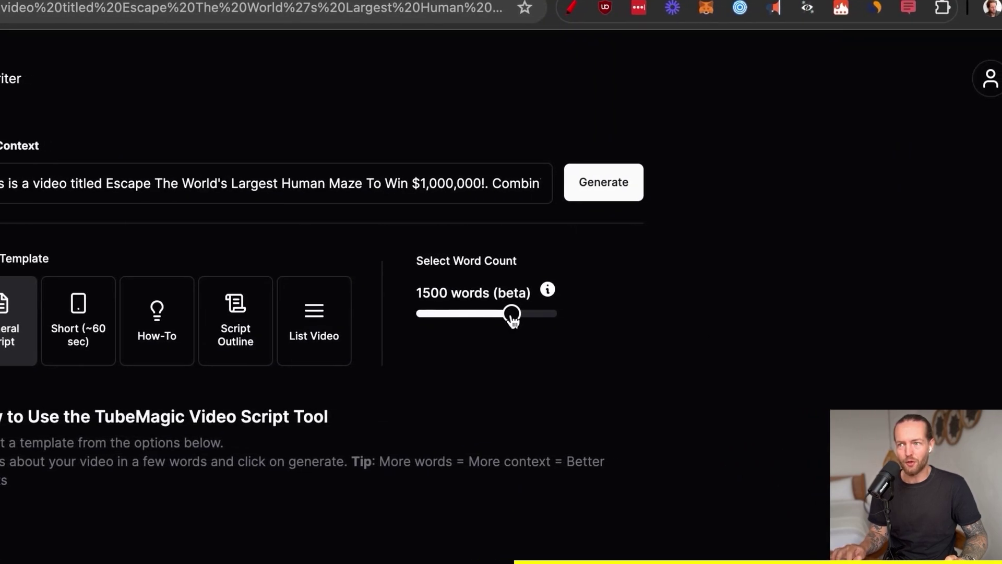
mouse_move(548, 292)
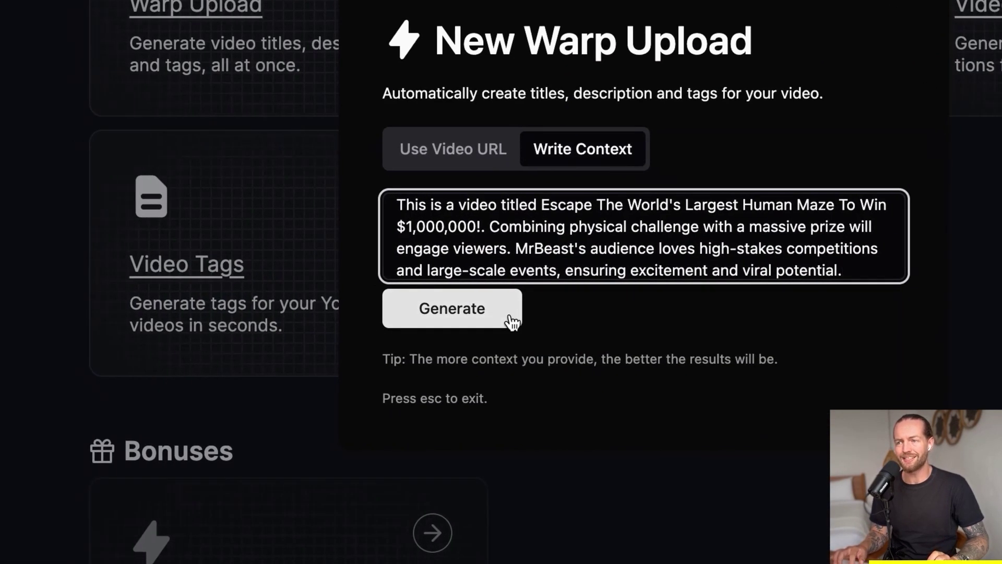
- Generate three title variations, a description and tags for the maze video, then review them
left_click(511, 322)
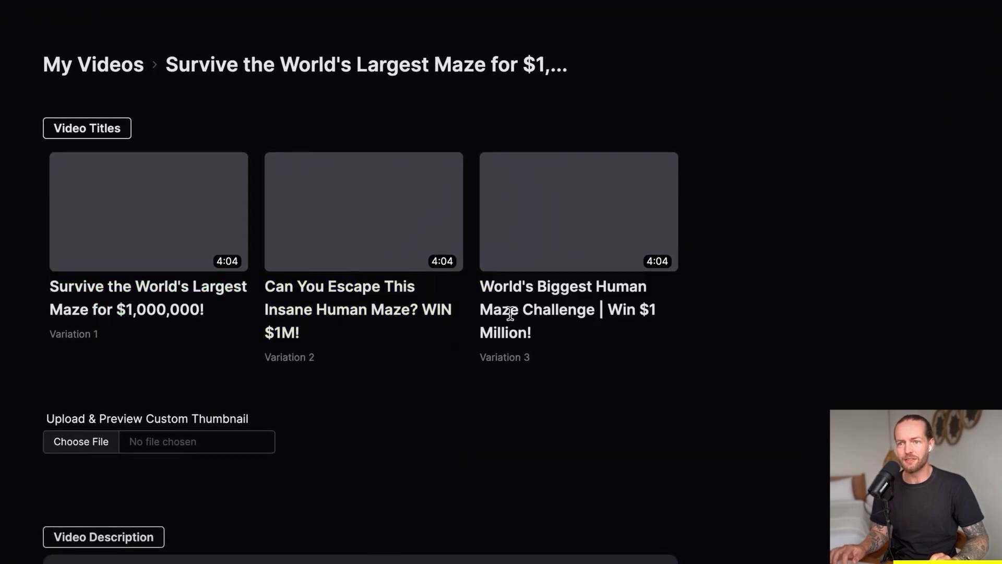
scroll(511, 480, "down", 5)
scroll(510, 477, "down", 3)
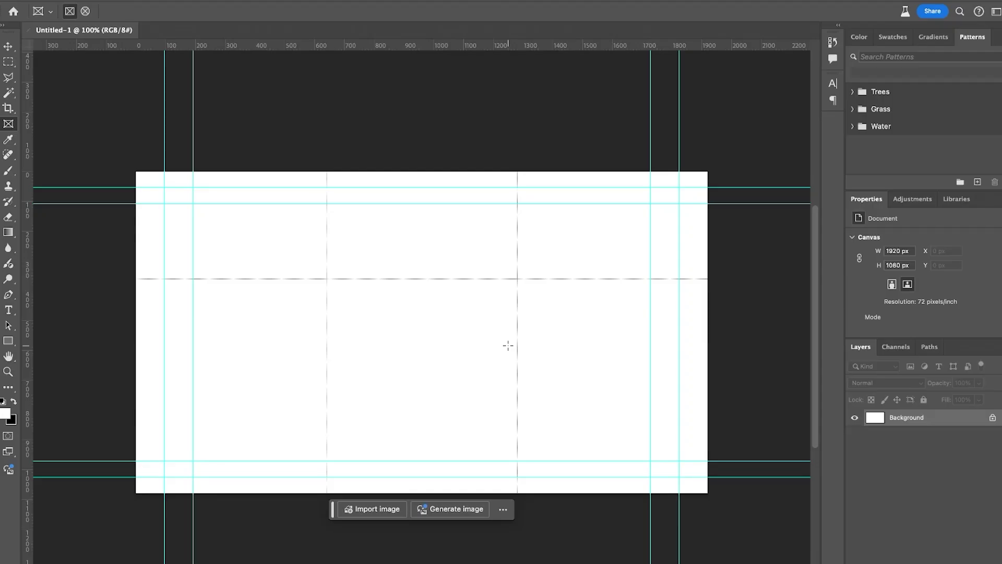
- Place the DALLE portrait on the canvas at 108%, duplicate its layer and remove the copy's background
left_click(647, 561)
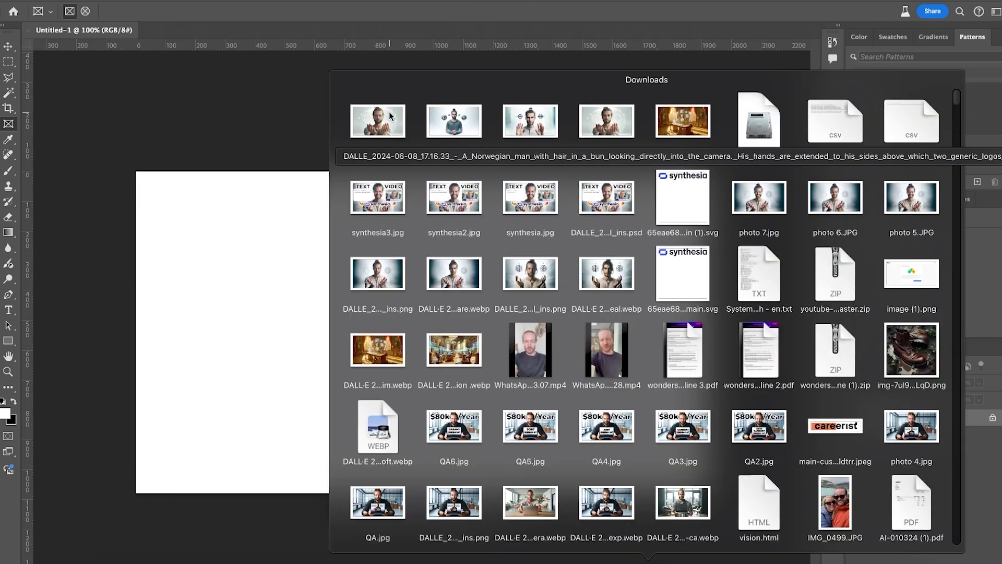
left_click_drag(390, 111, 238, 18)
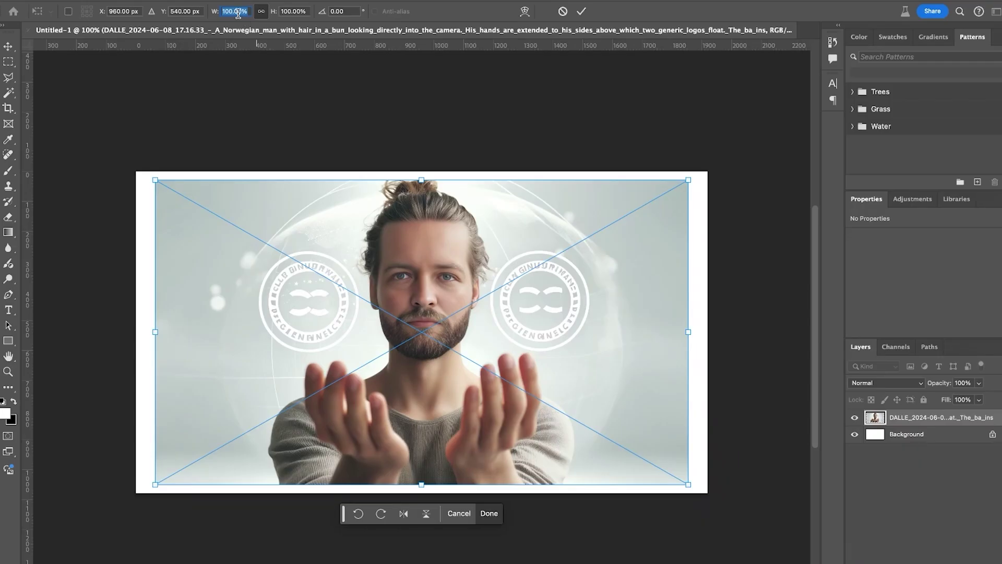
key("Up")
key("Up")
key("Up")
key("Up")
key("Up")
key("Up")
key("Up")
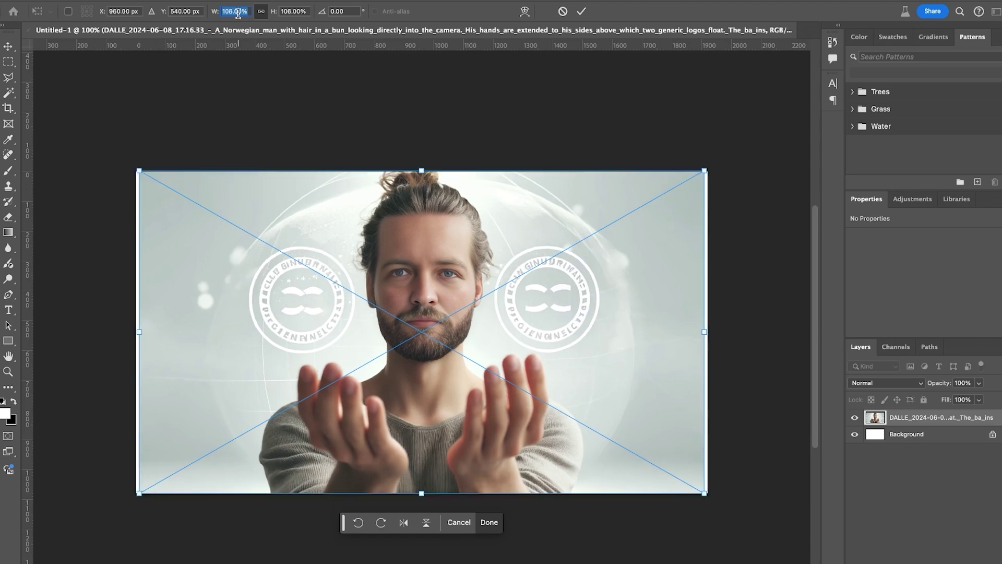
key("Up")
key("Return")
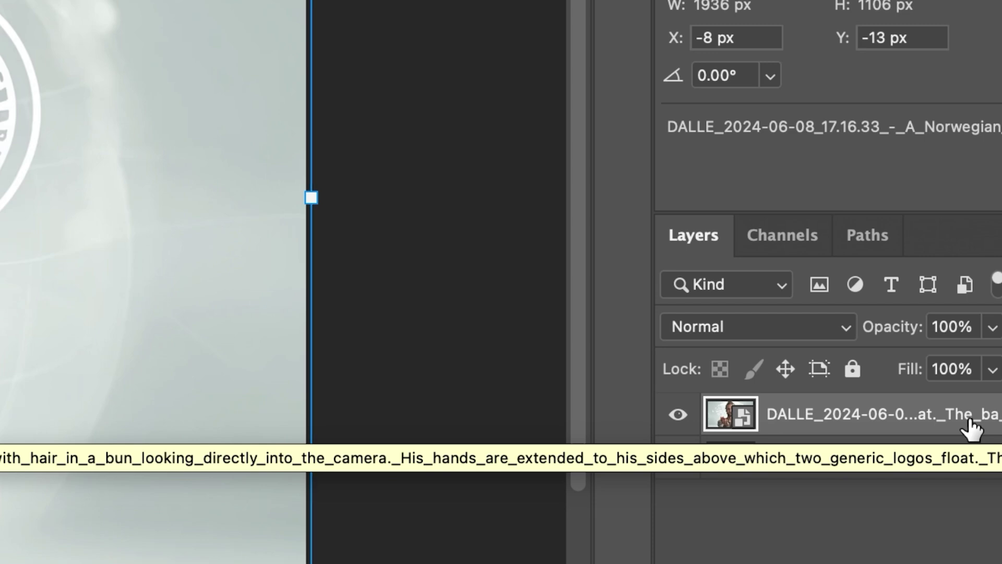
key("super+j")
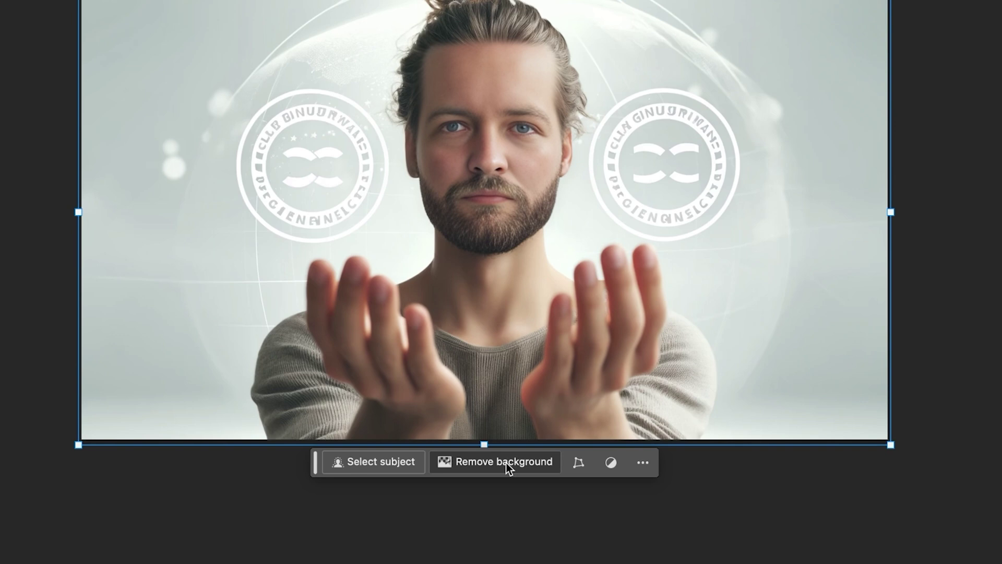
left_click(507, 462)
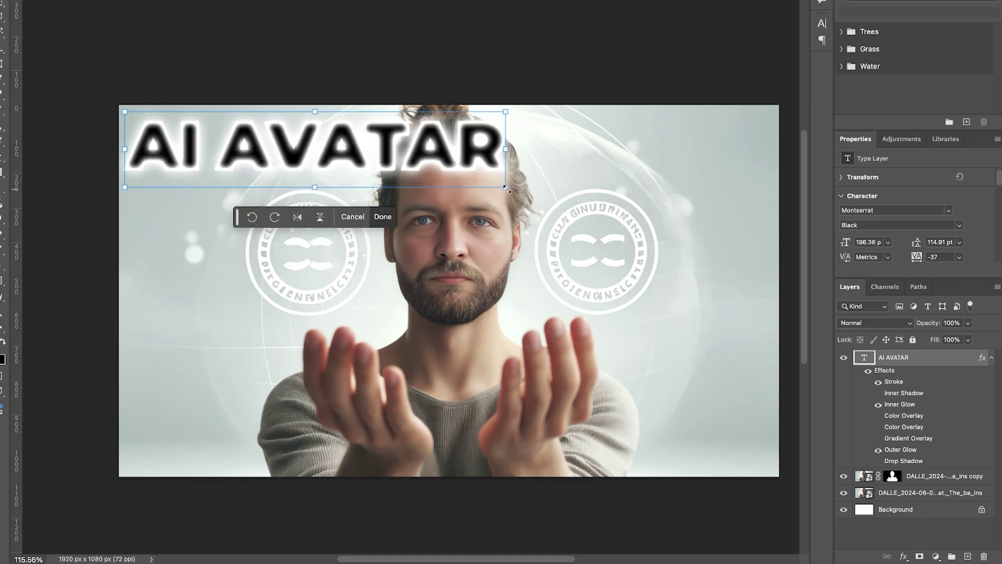
- Enlarge the AI AVATAR headline to 333.97 pt and move its layer below the cut-out copy
left_click_drag(506, 188, 768, 258)
key("Return")
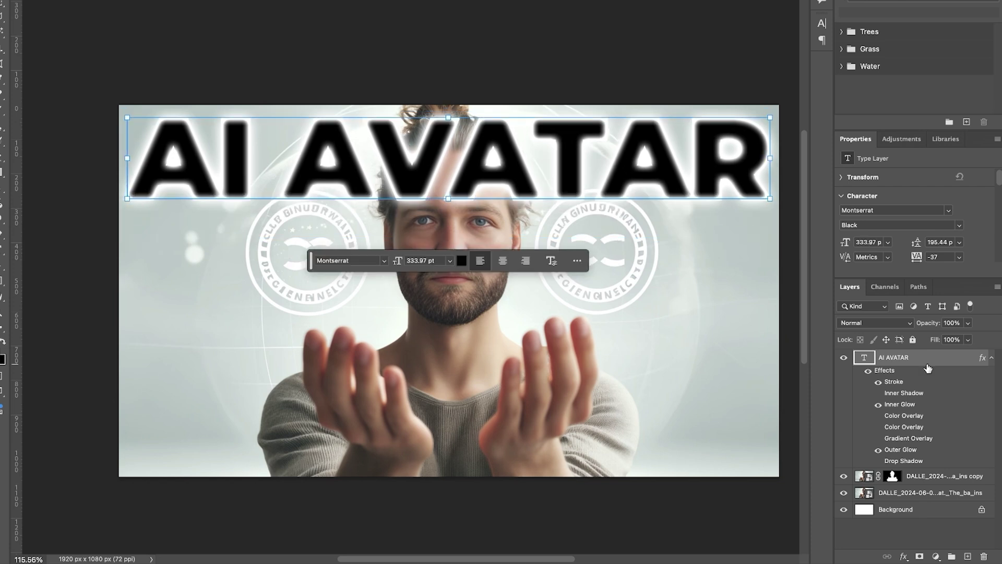
left_click_drag(927, 367, 924, 484)
key("ctrl+t")
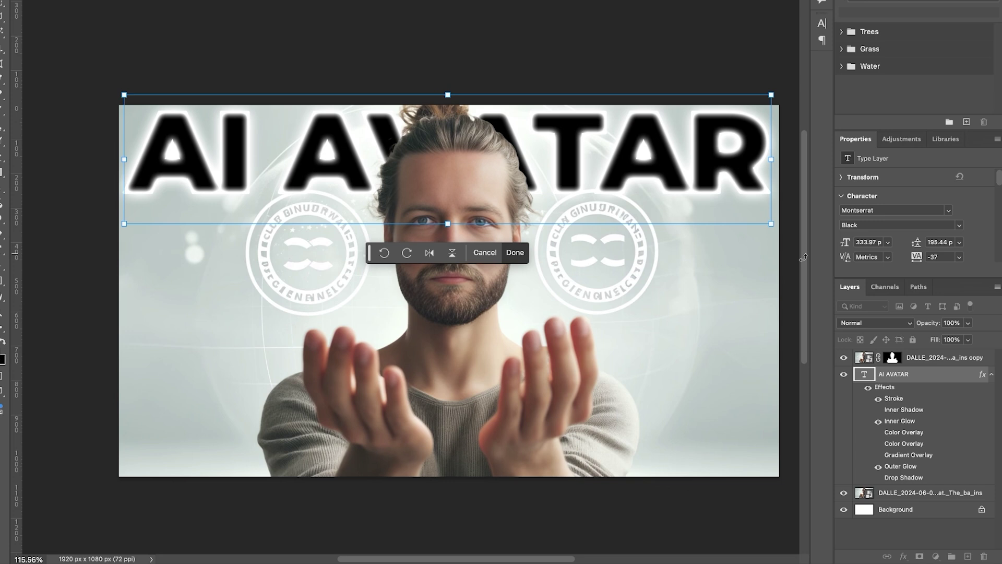
key("Return")
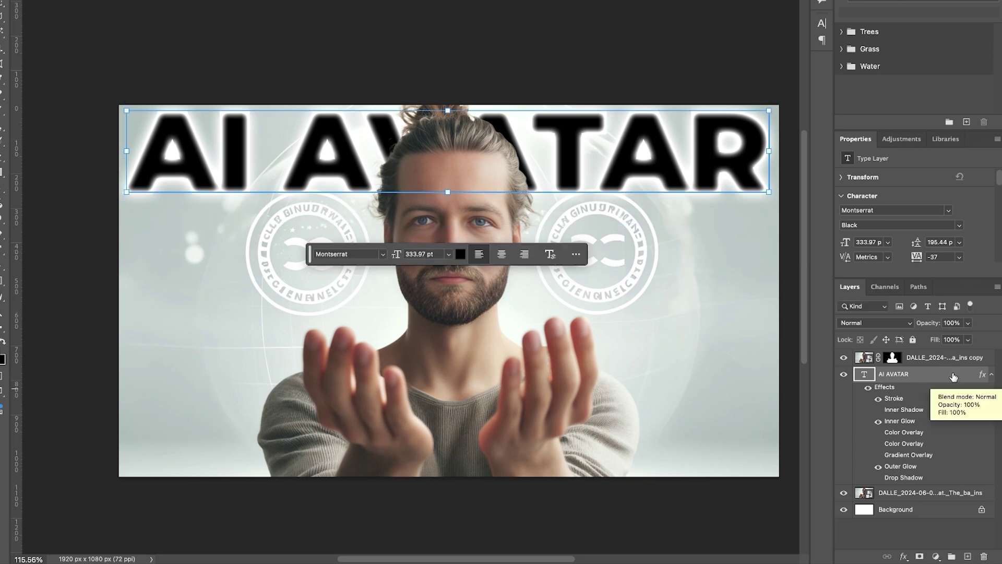
- Give the headline an Inner Glow choke of 6% and turn on Gradient Overlay
double_click(900, 466)
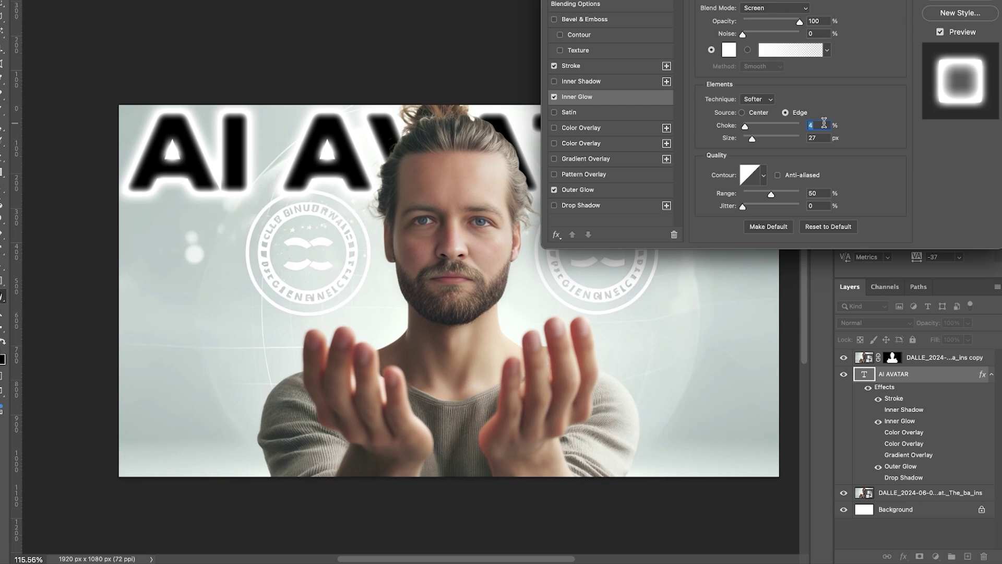
left_click_drag(743, 126, 745, 127)
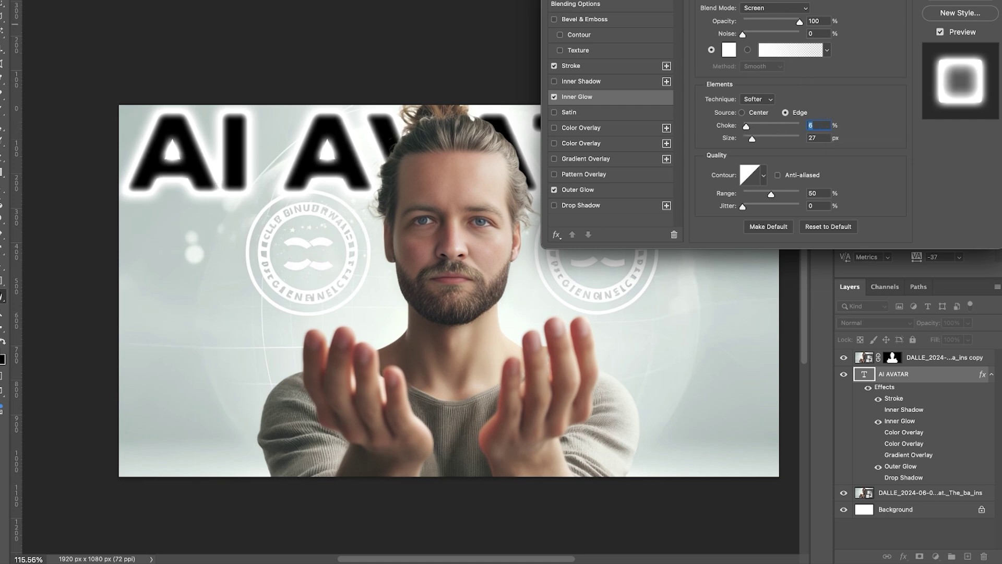
left_click_drag(731, 0, 823, 26)
left_click(646, 185)
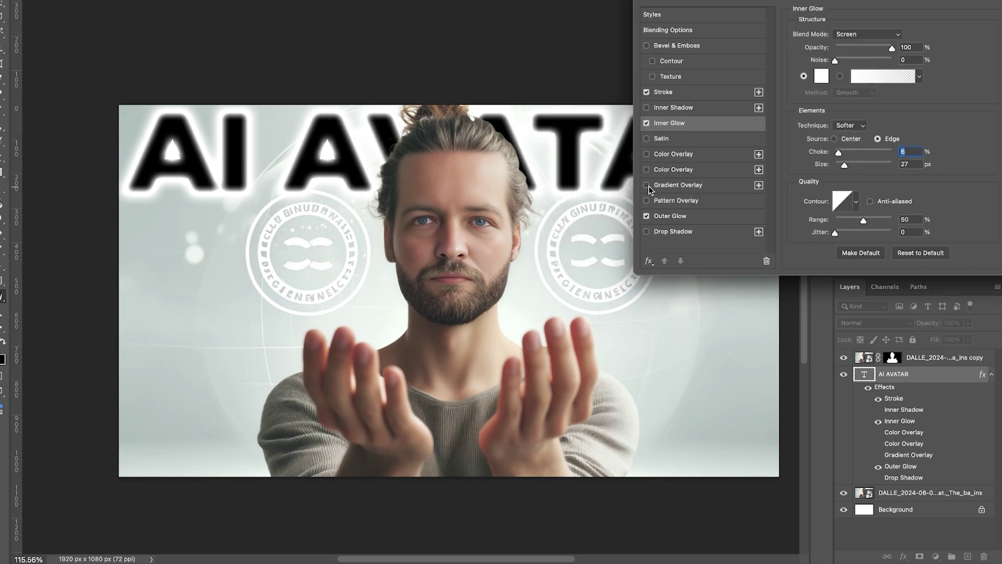
left_click(679, 186)
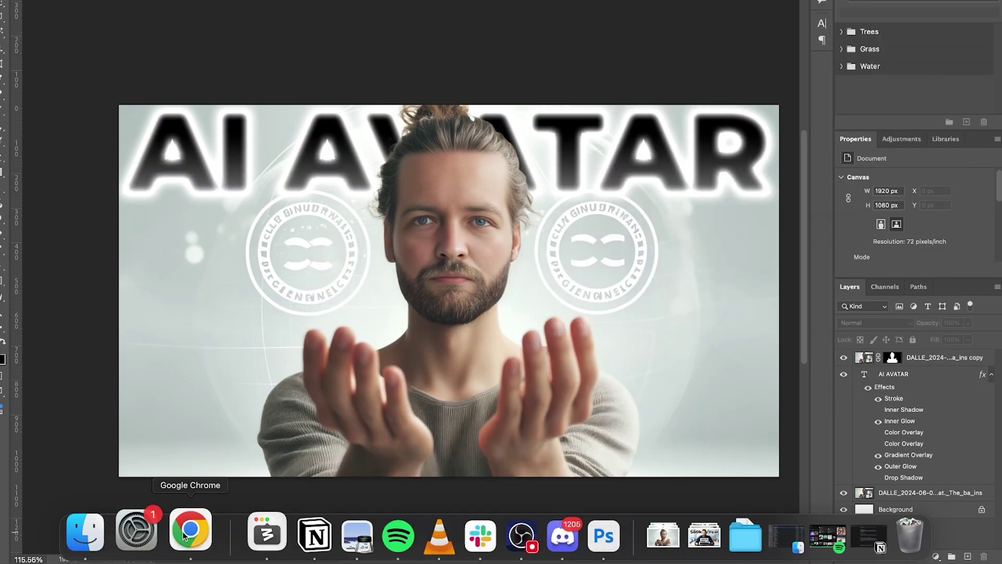
- Select the AI AVATAR and portrait layers, deselect them, and add the playing song to Liked Songs
left_click(324, 186)
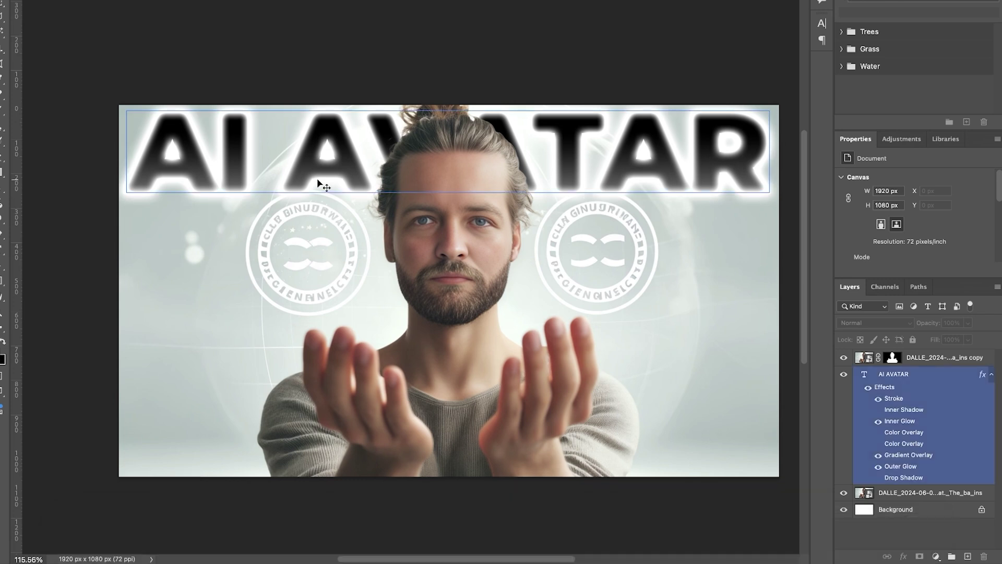
left_click(339, 240)
left_click(509, 535)
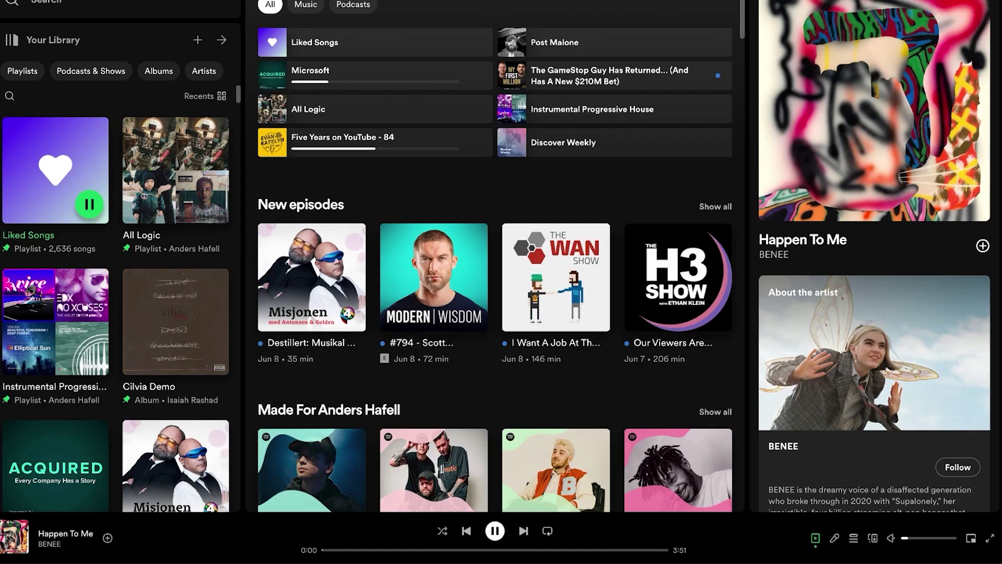
key("alt+shift+b")
mouse_move(521, 544)
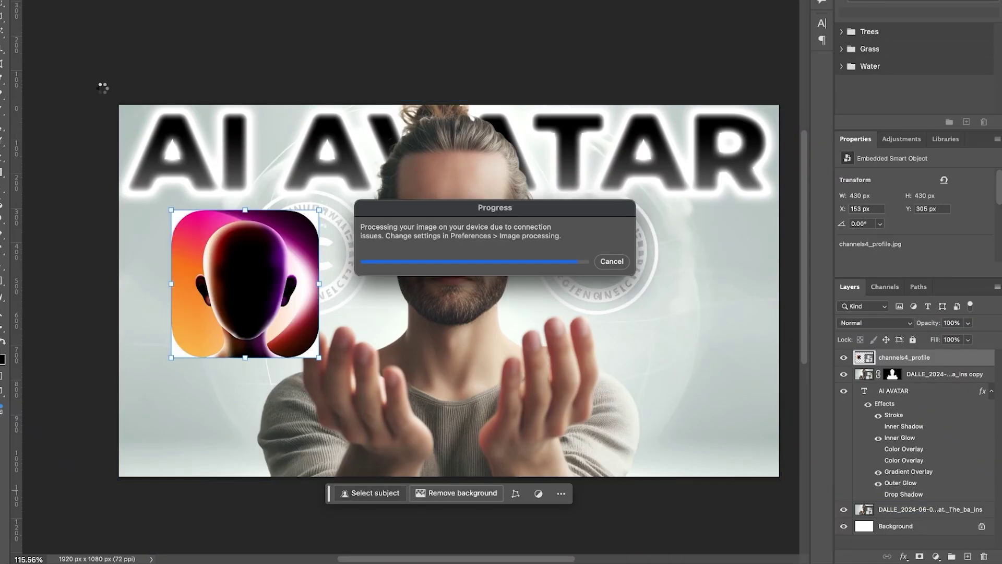
scroll(203, 258, "up", 5, "alt")
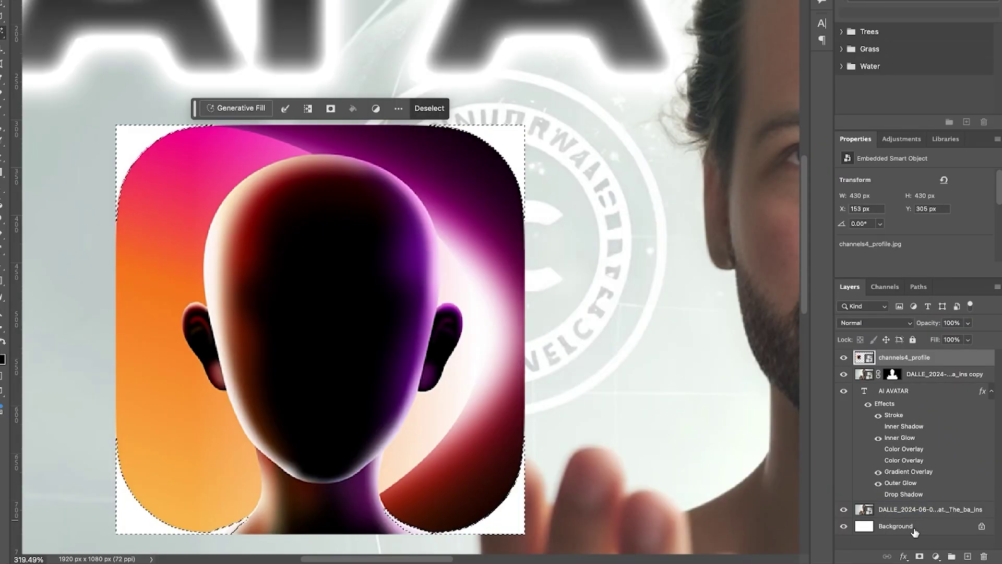
scroll(212, 369, "down", 3)
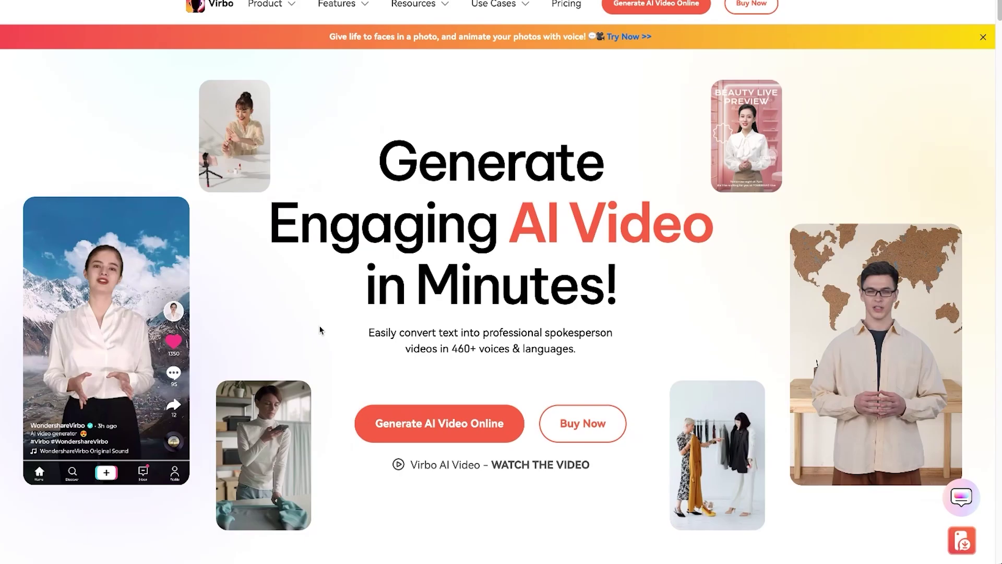
- Paste a phone mockup screenshot into the thumbnail, leave the red arrow unrotated, and zoom in
left_click_drag(193, 488, 19, 191)
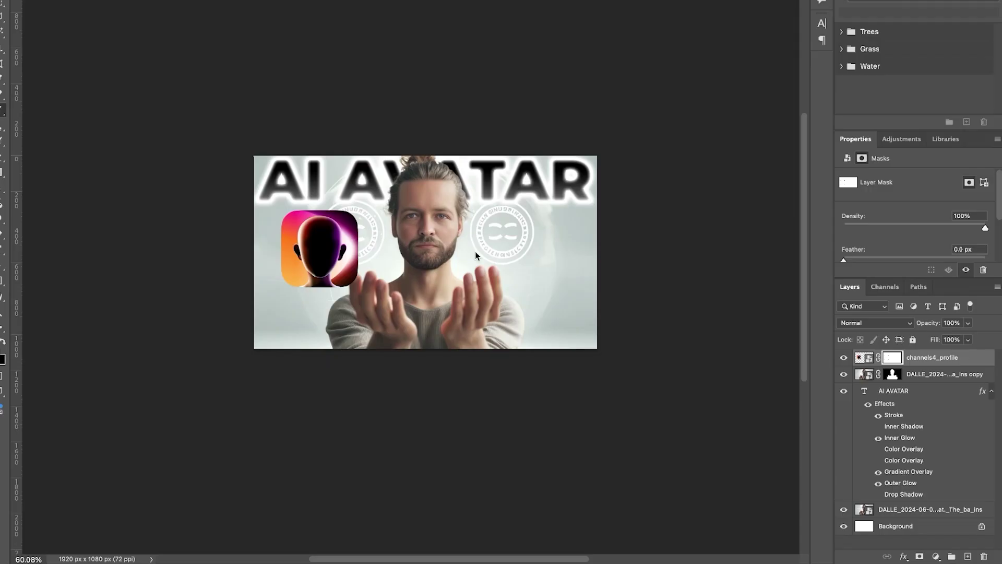
key("shift+super+v")
left_click(109, 135)
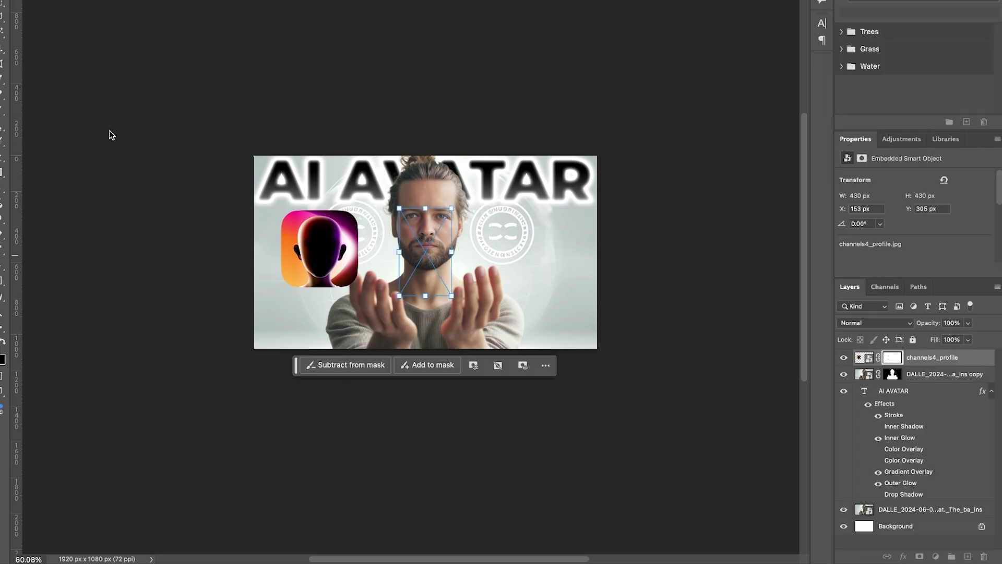
key("super+v")
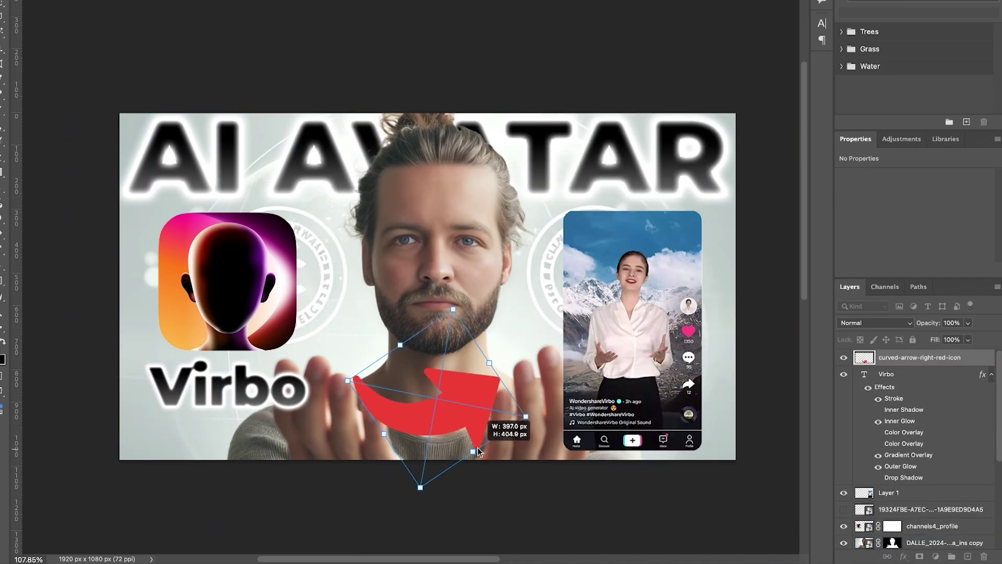
key("Escape")
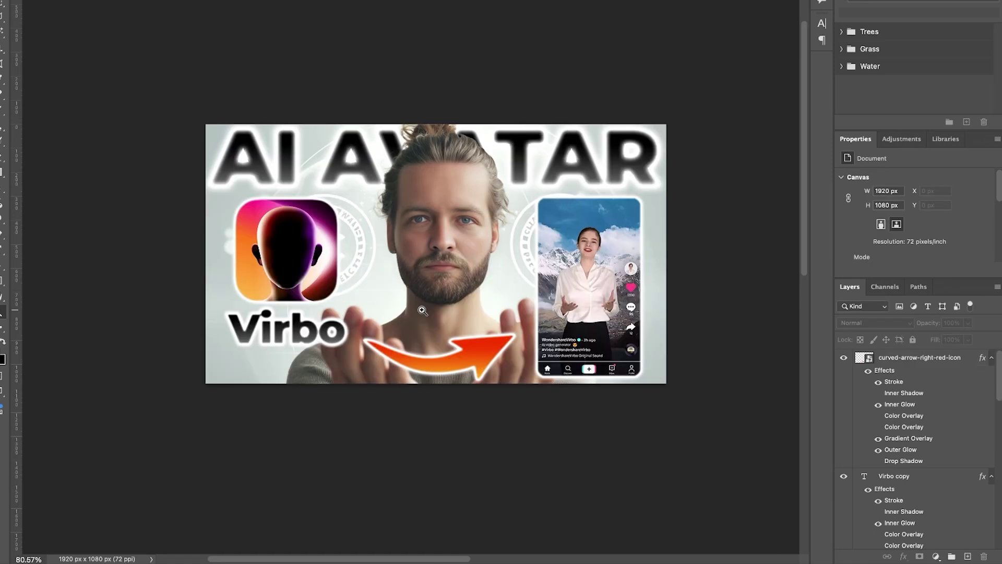
left_click_drag(422, 310, 447, 285)
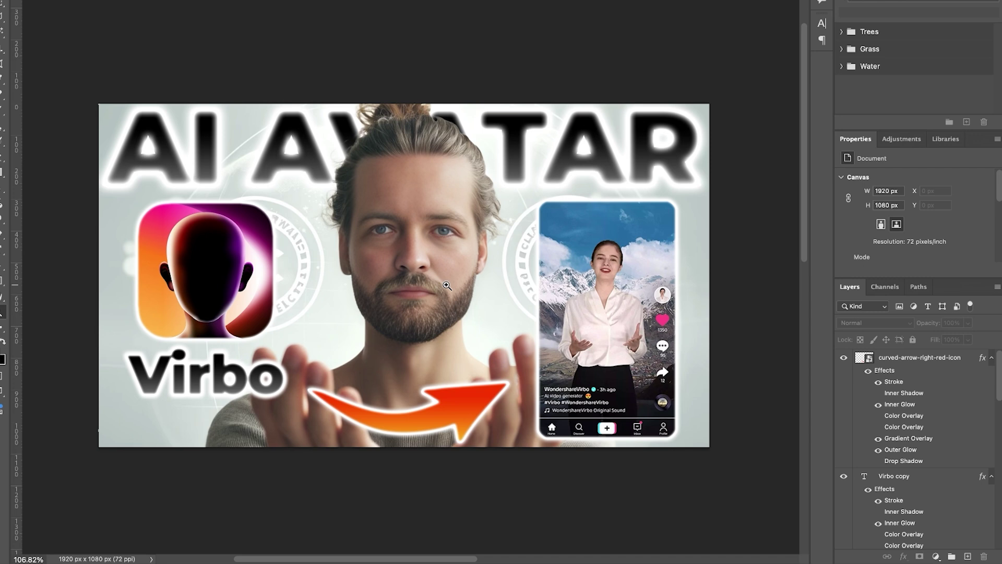
- On the channels4_profile icon layer, Content-Aware Fill the circled emblem away, then deselect all layers
left_click(956, 461)
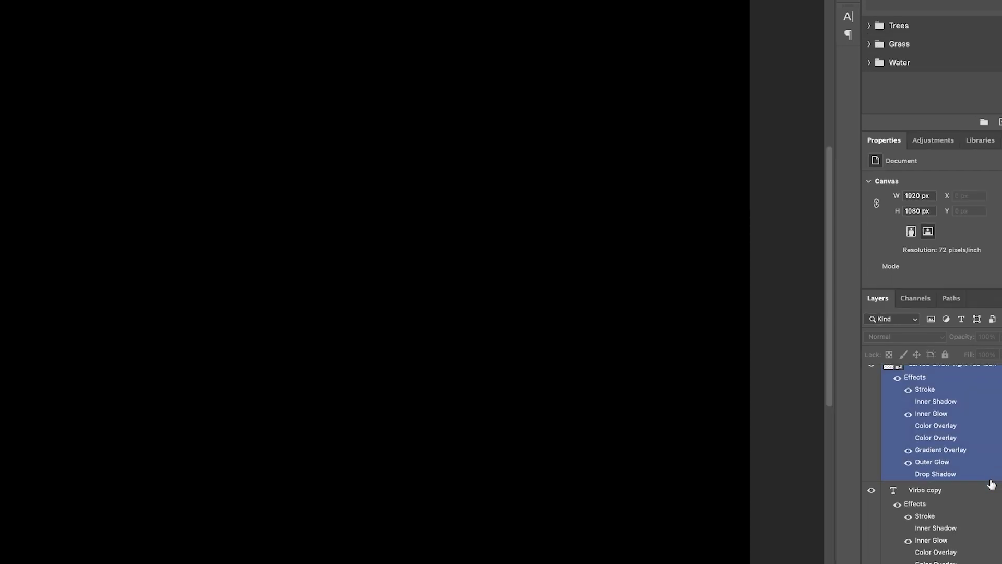
scroll(955, 461, "down", 3)
left_click(956, 462)
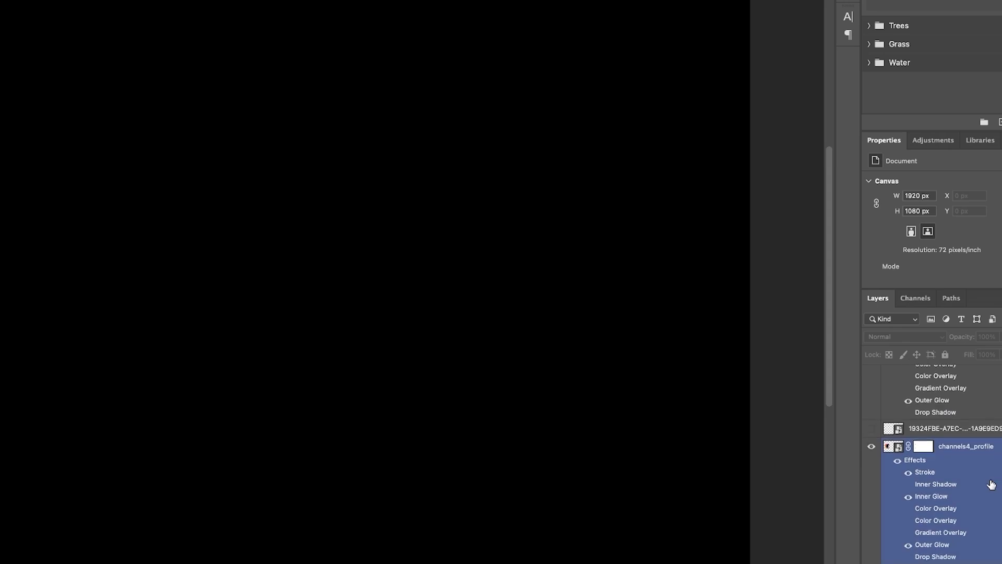
scroll(991, 485, "down", 3)
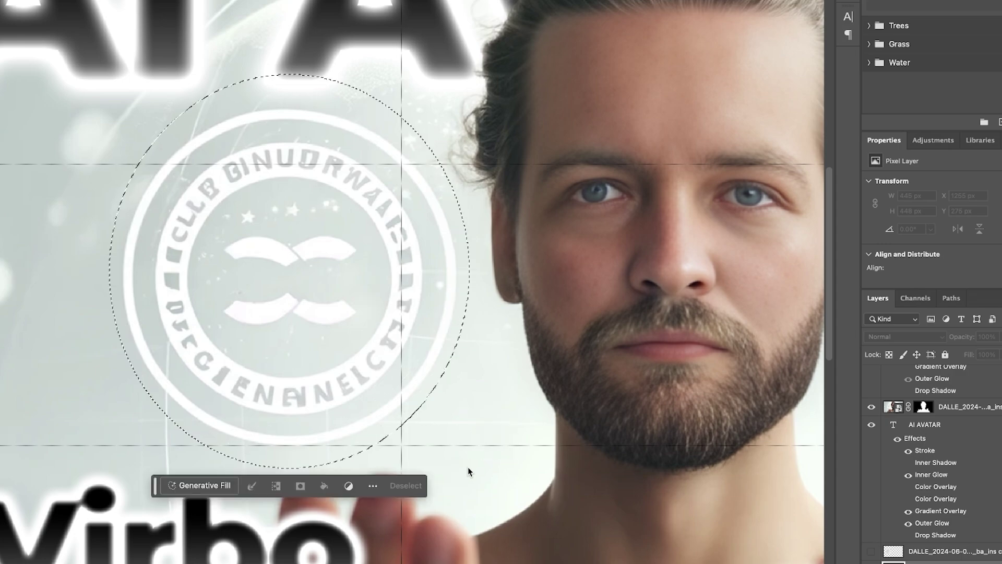
right_click(294, 239)
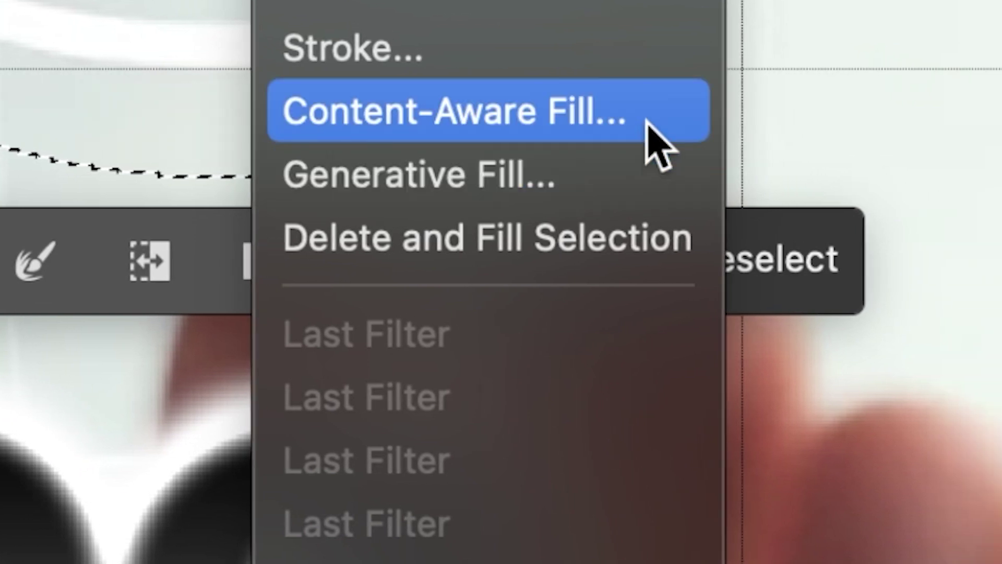
left_click(647, 122)
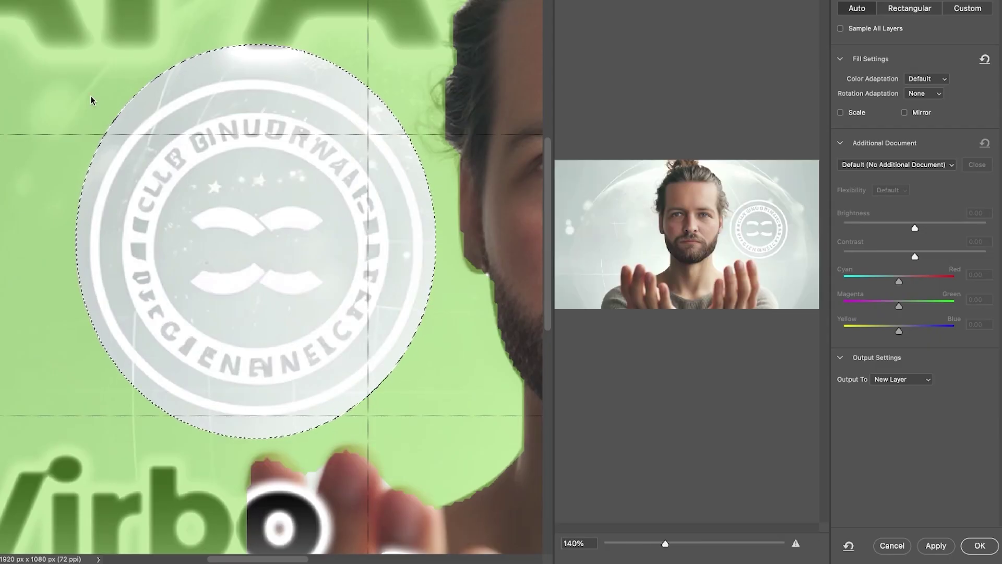
left_click(935, 545)
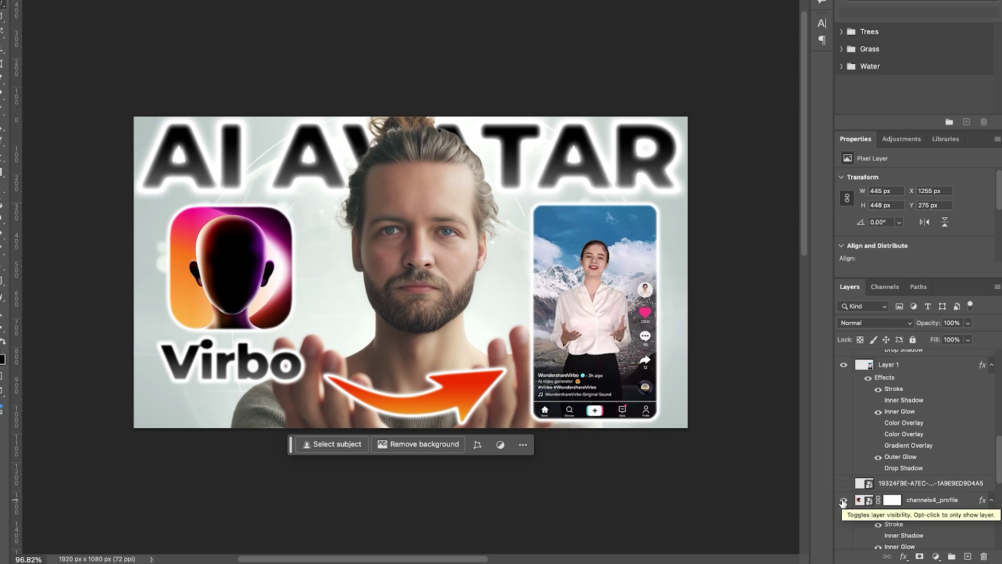
left_click(773, 218)
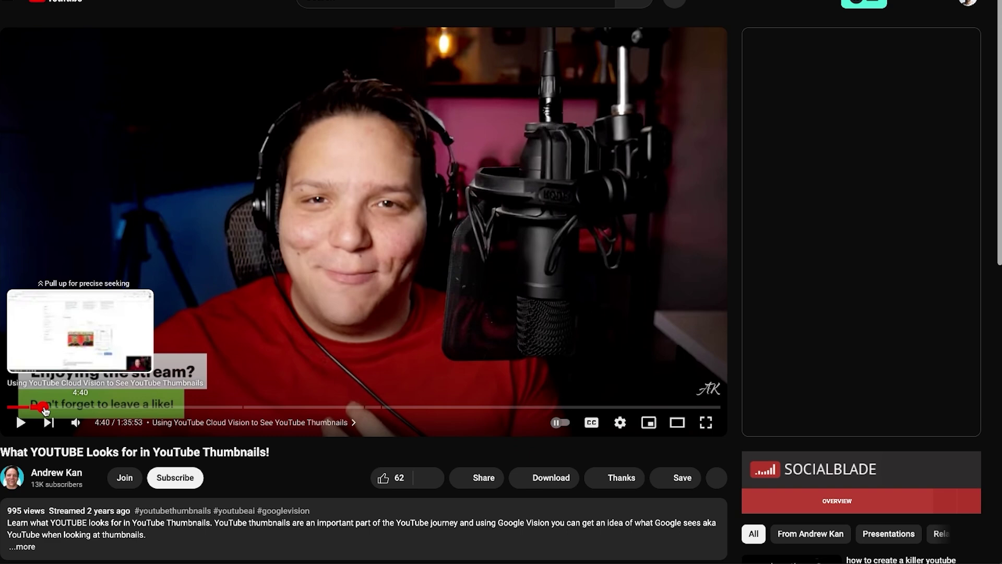
left_click(713, 427)
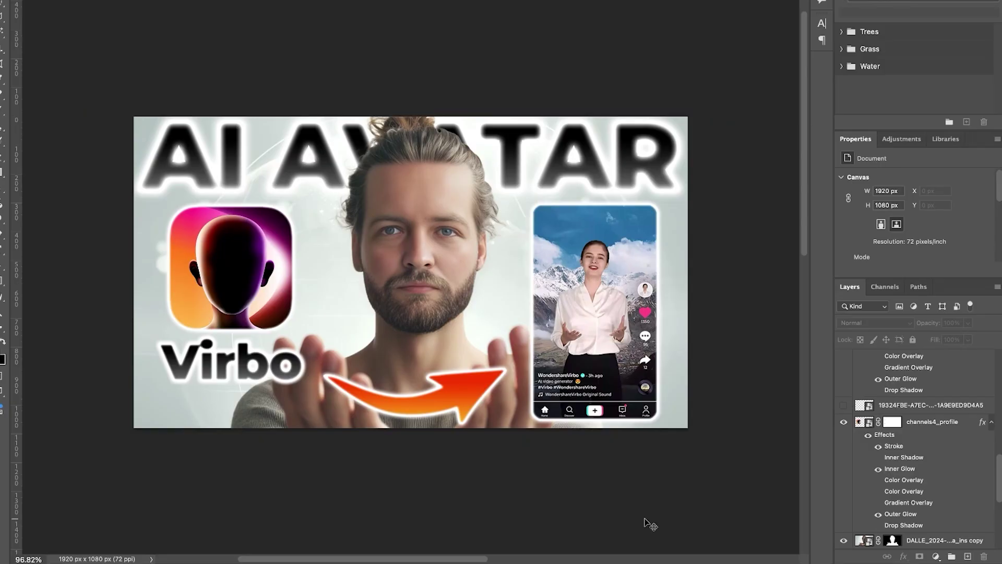
- Quick Export the thumbnail as Untitled-12.png and AirDrop it from Preview to the iPad
left_click(179, 30)
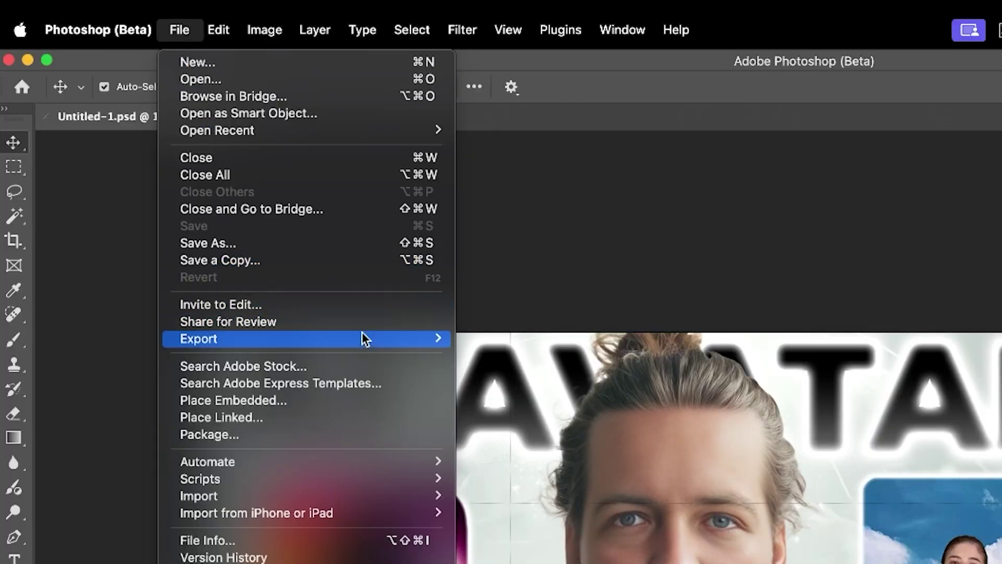
mouse_move(402, 342)
left_click(550, 339)
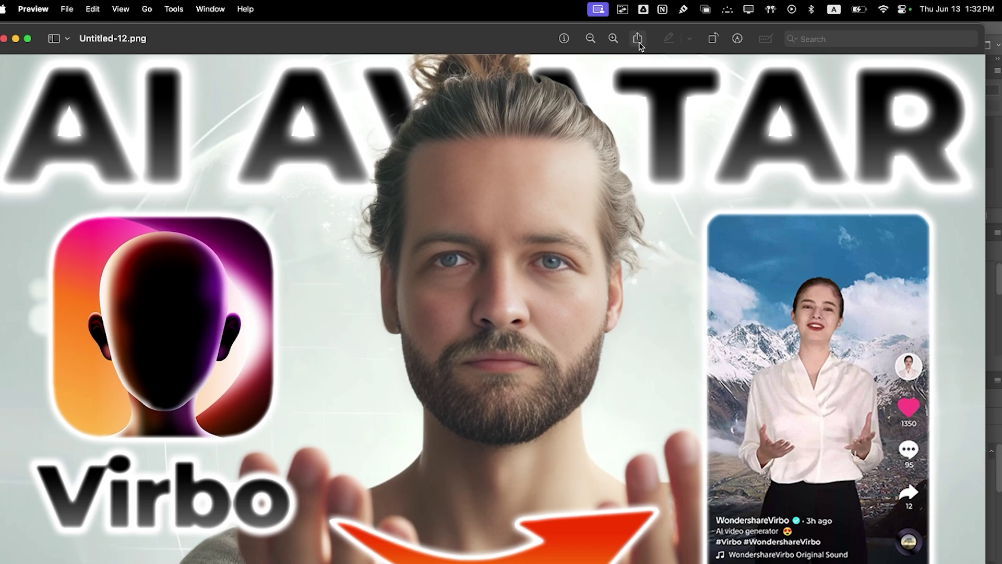
left_click(639, 42)
left_click(616, 102)
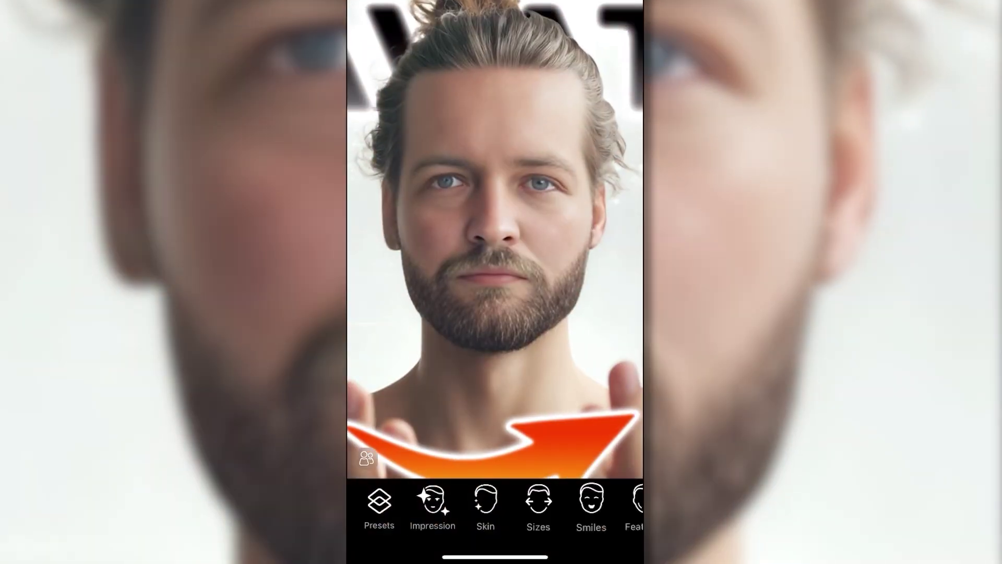
- Try the Classic and Wide smiles, then apply the Closed smile at intensity 4
left_click_drag(590, 504, 497, 504)
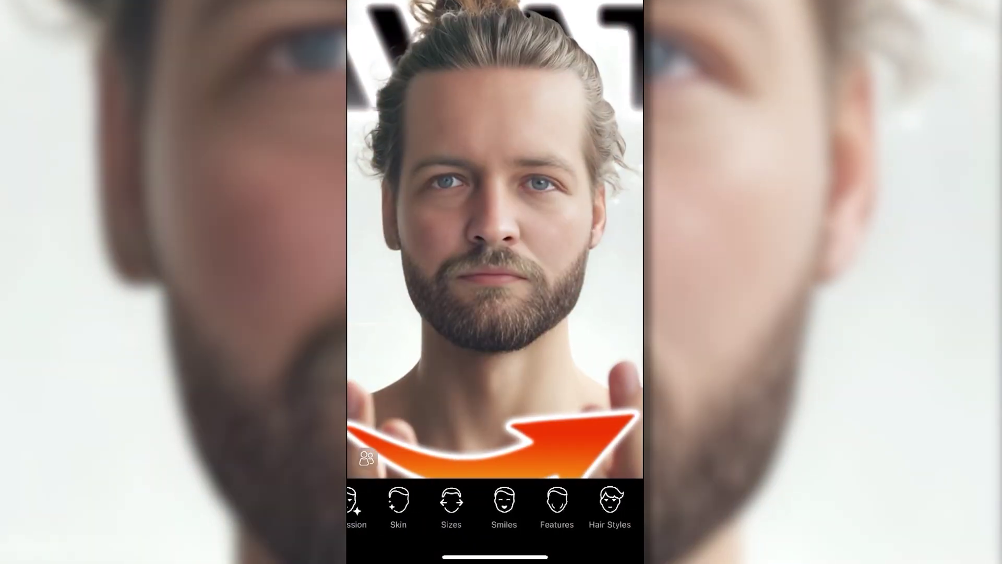
left_click(499, 504)
left_click(443, 459)
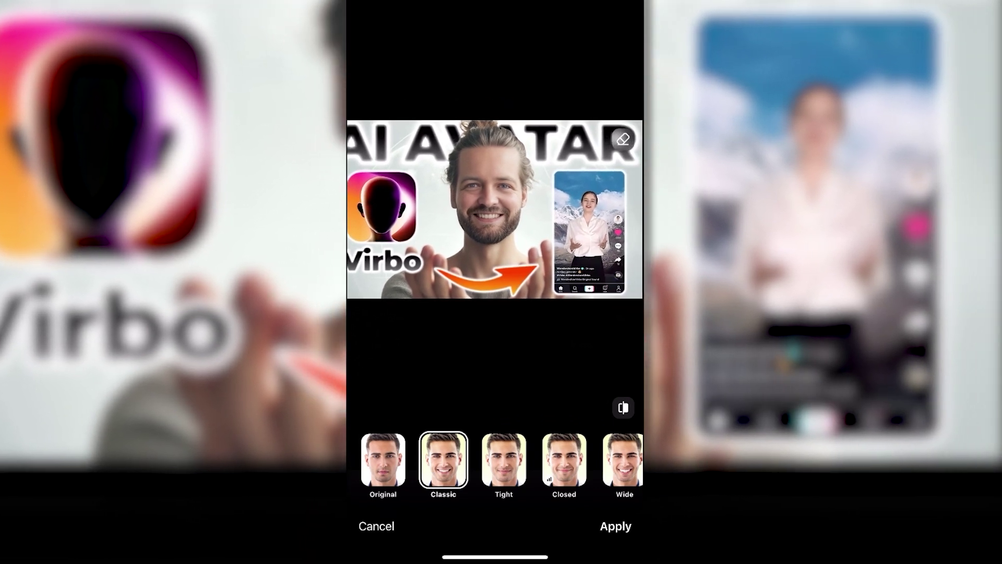
left_click(623, 460)
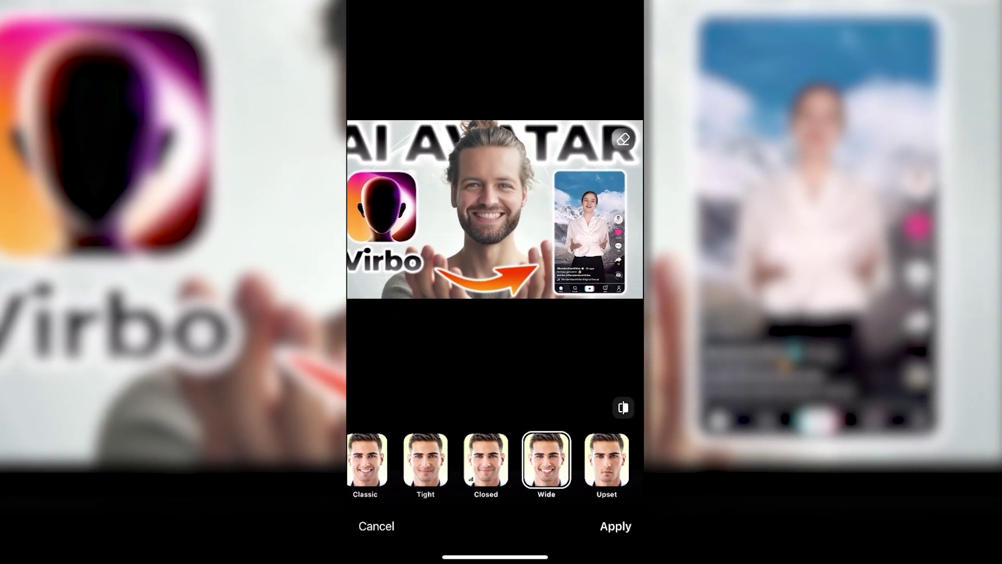
left_click(486, 459)
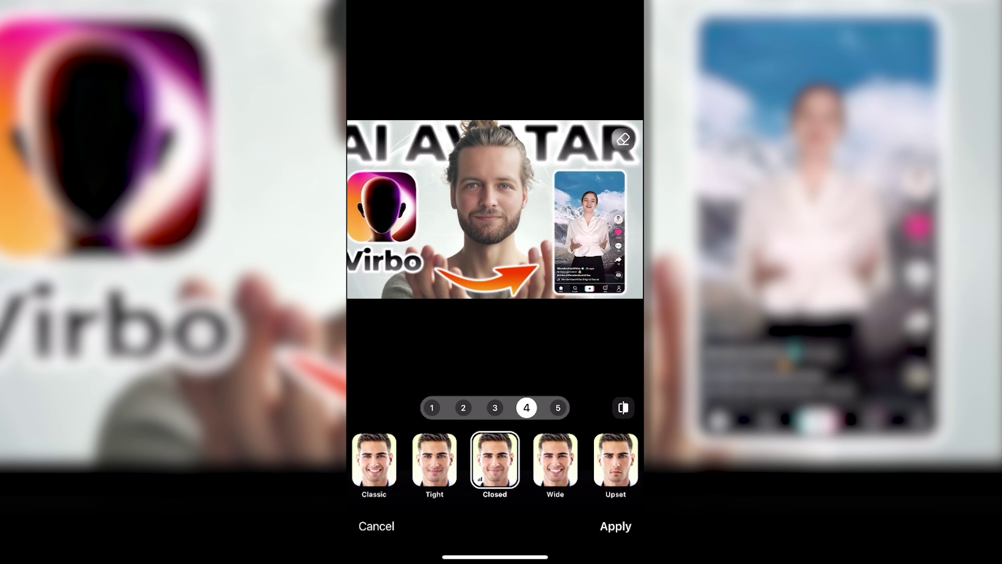
left_click(558, 407)
left_click(495, 407)
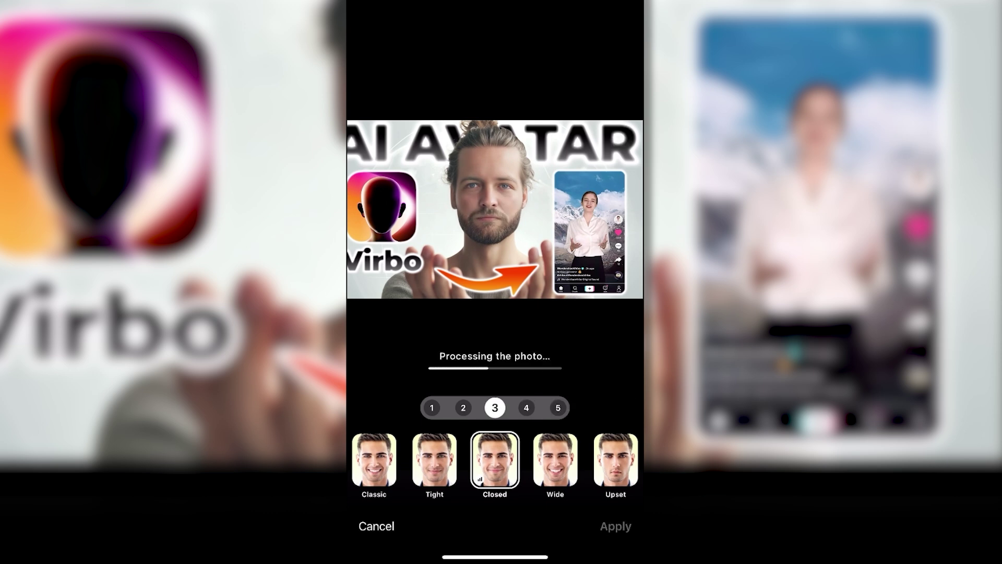
left_click(526, 407)
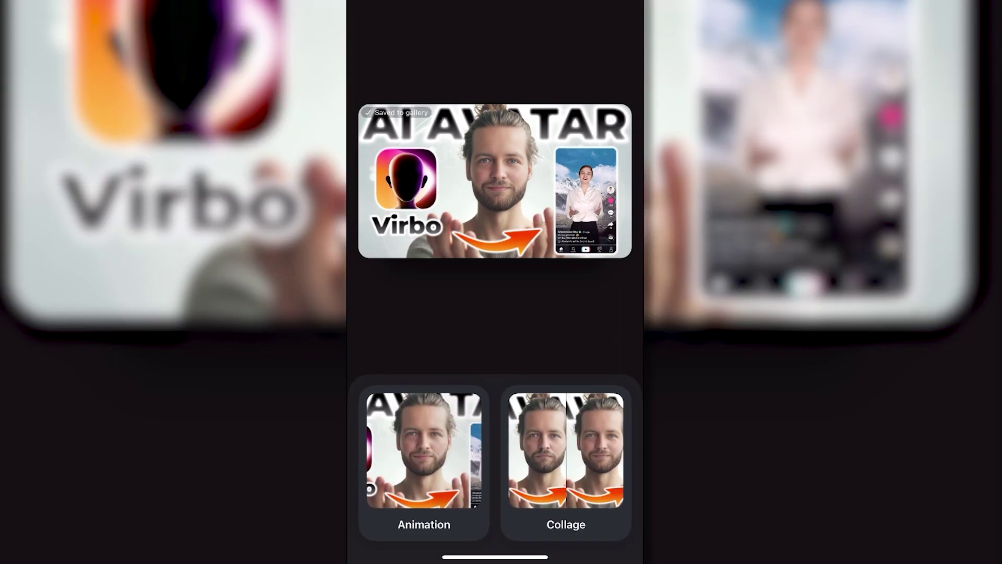